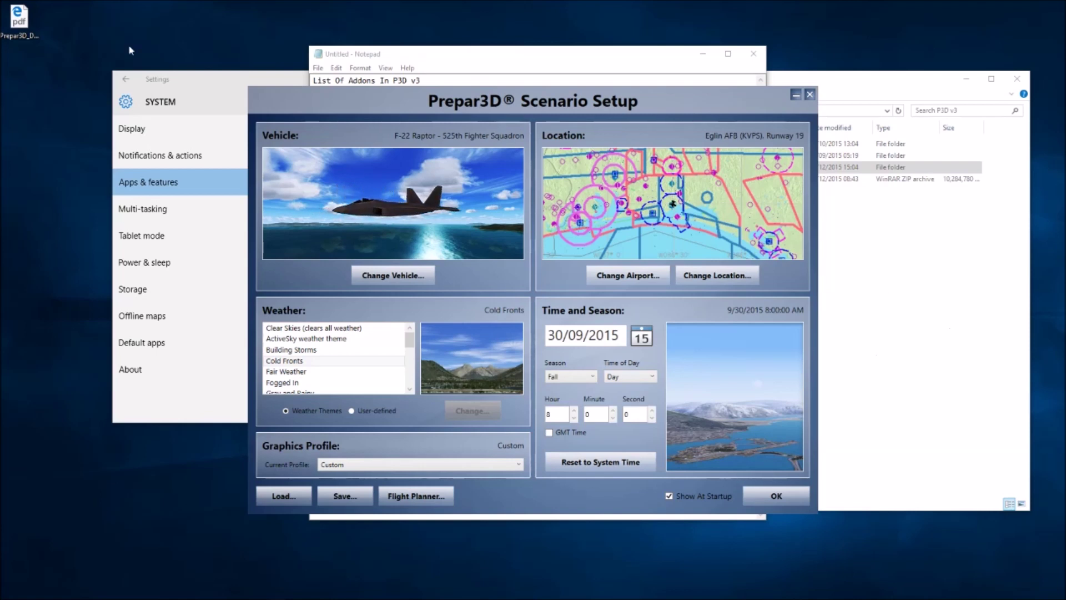
Review the install PDF's Uninstalling/Reinstalling and Updating sections, then close Edge.
{"action": "double_click", "coordinate": [24, 18]}
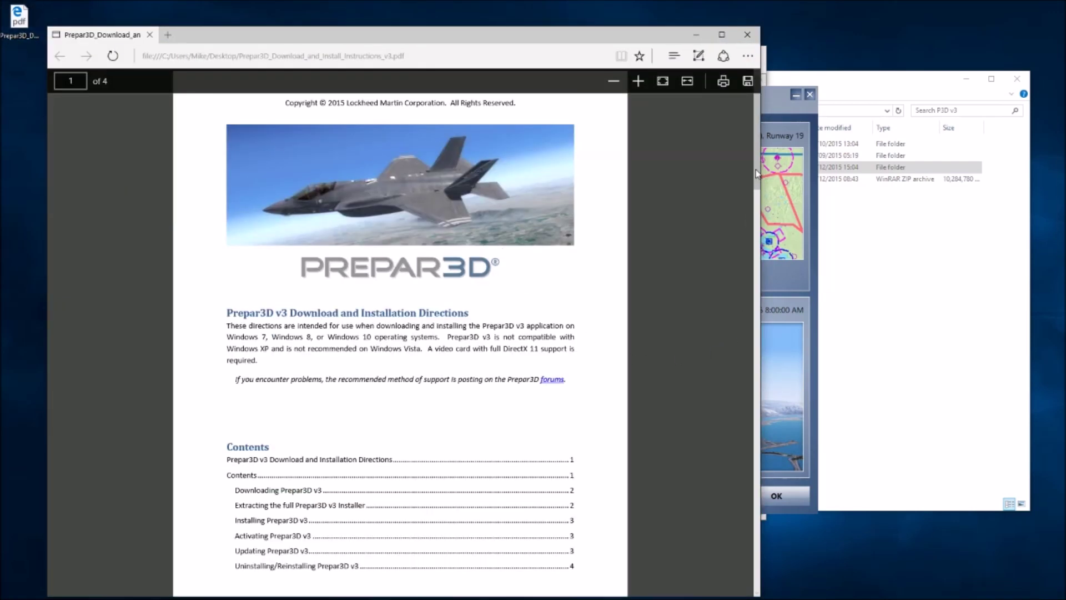
{"action": "left_click_drag", "start_coordinate": [756, 169], "coordinate": [755, 269]}
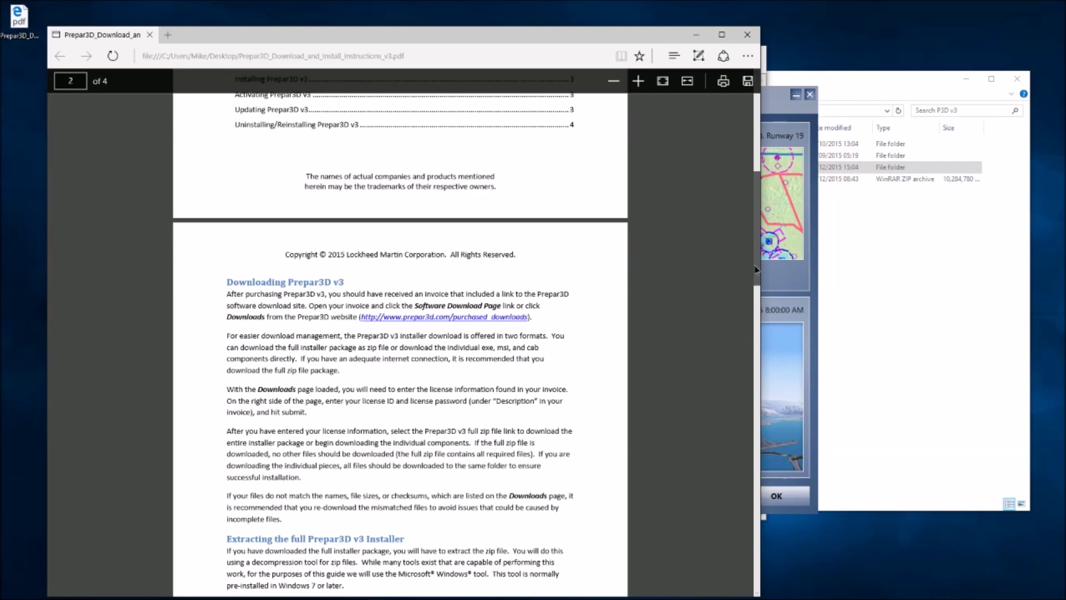
{"action": "scroll", "coordinate": [755, 269], "scroll_direction": "up", "scroll_amount": 2}
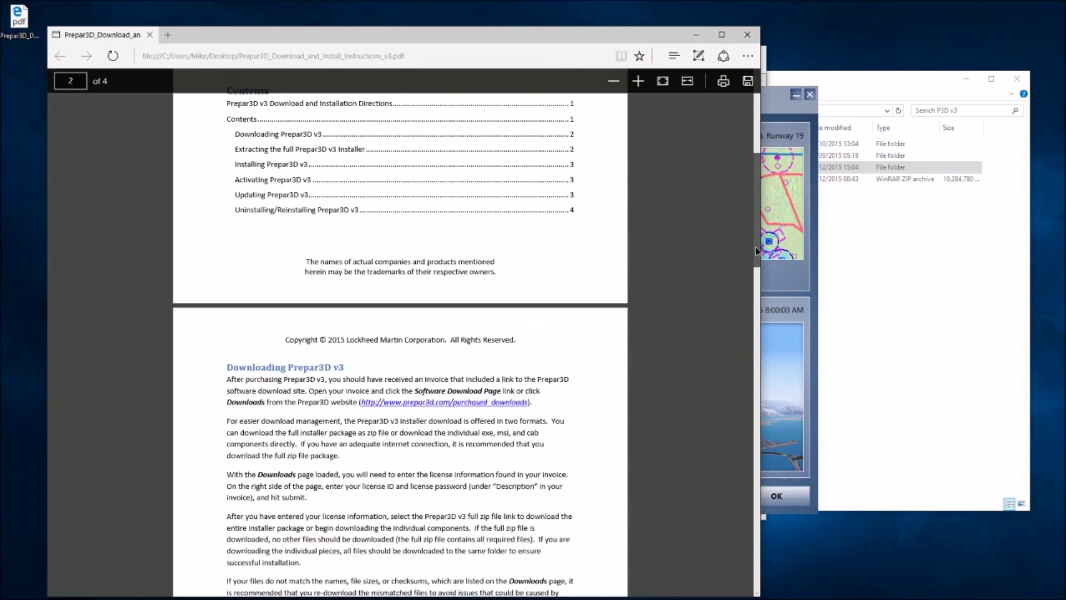
{"action": "left_click", "coordinate": [282, 209]}
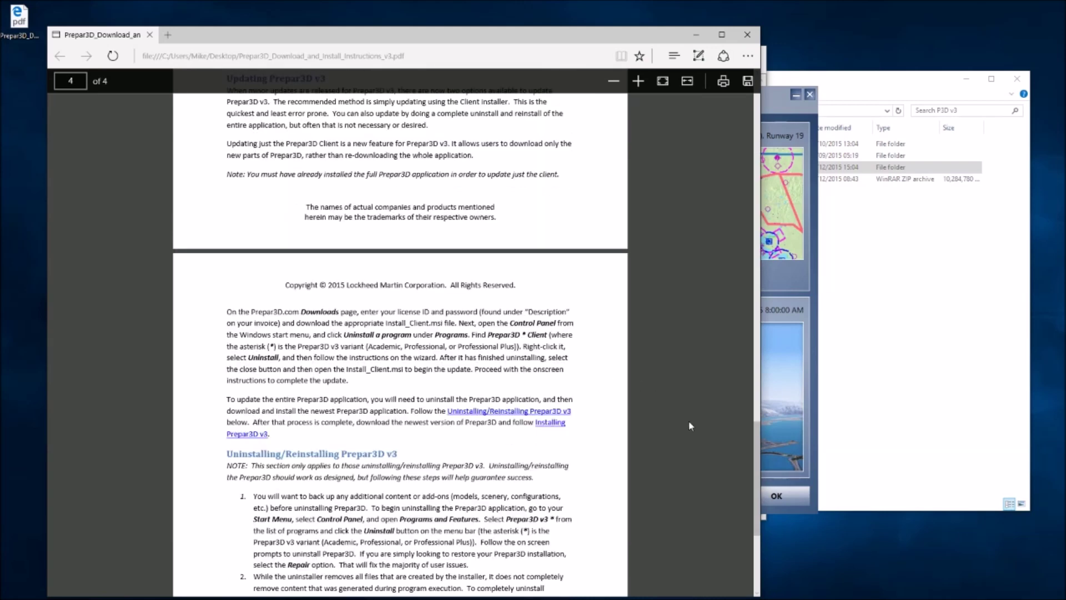
{"action": "scroll", "coordinate": [691, 426], "scroll_direction": "up", "scroll_amount": 2}
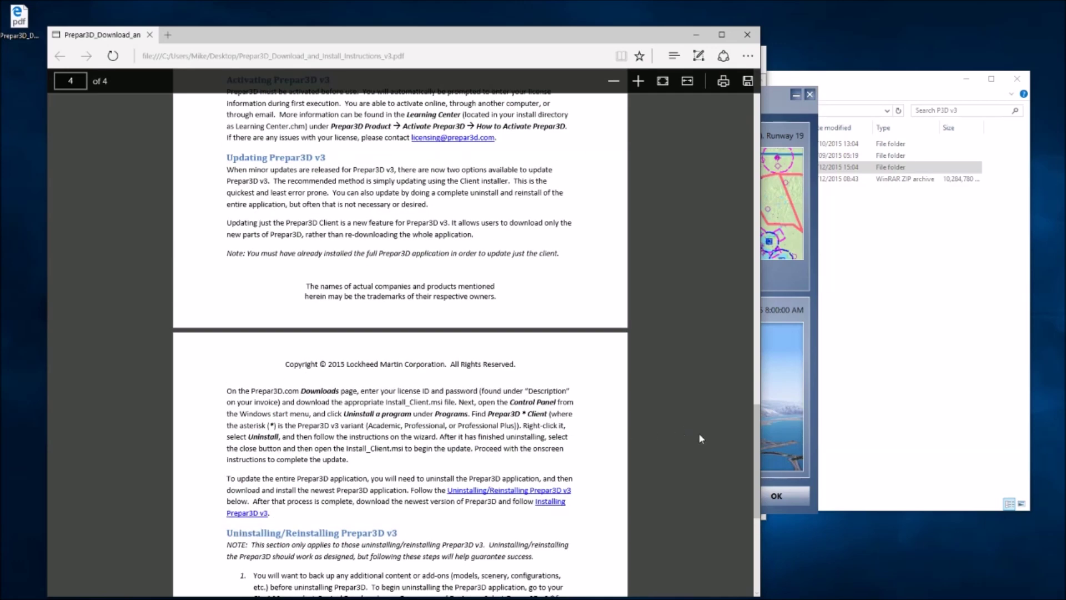
{"action": "scroll", "coordinate": [699, 432], "scroll_direction": "down", "scroll_amount": 2}
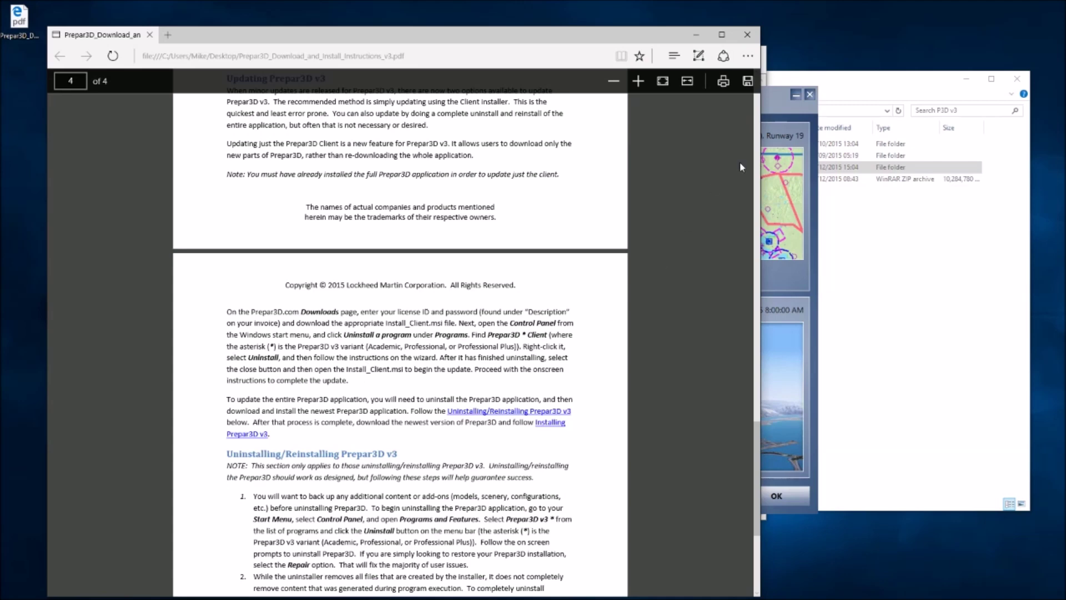
{"action": "left_click", "coordinate": [746, 37]}
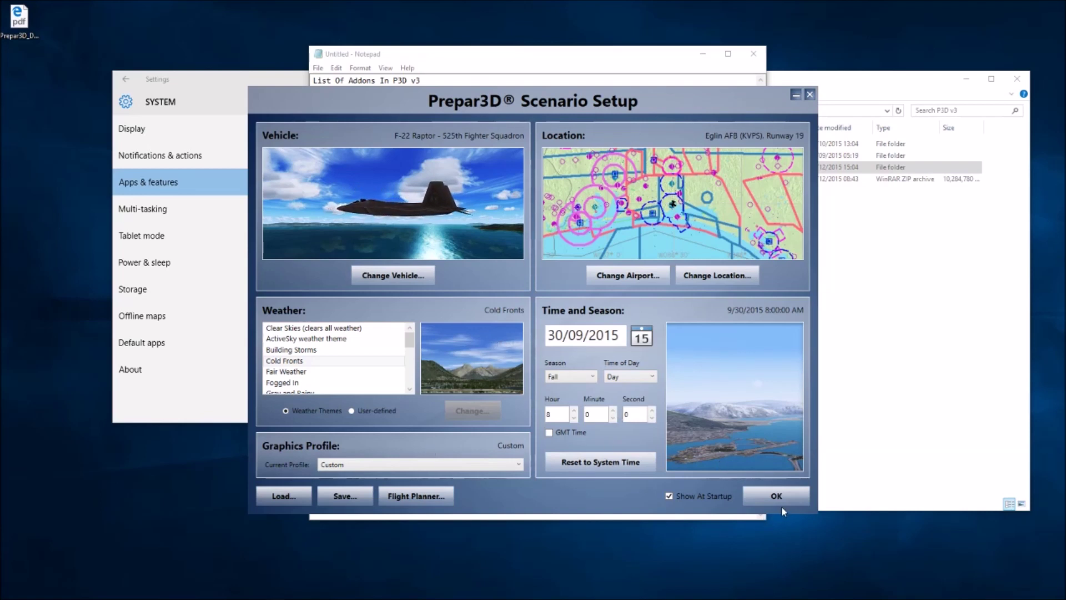
Replace the F-22 Raptor with the Boeing 737-86NNGX Norwegian Air Shuttle Winglets.
{"action": "left_click", "coordinate": [391, 274]}
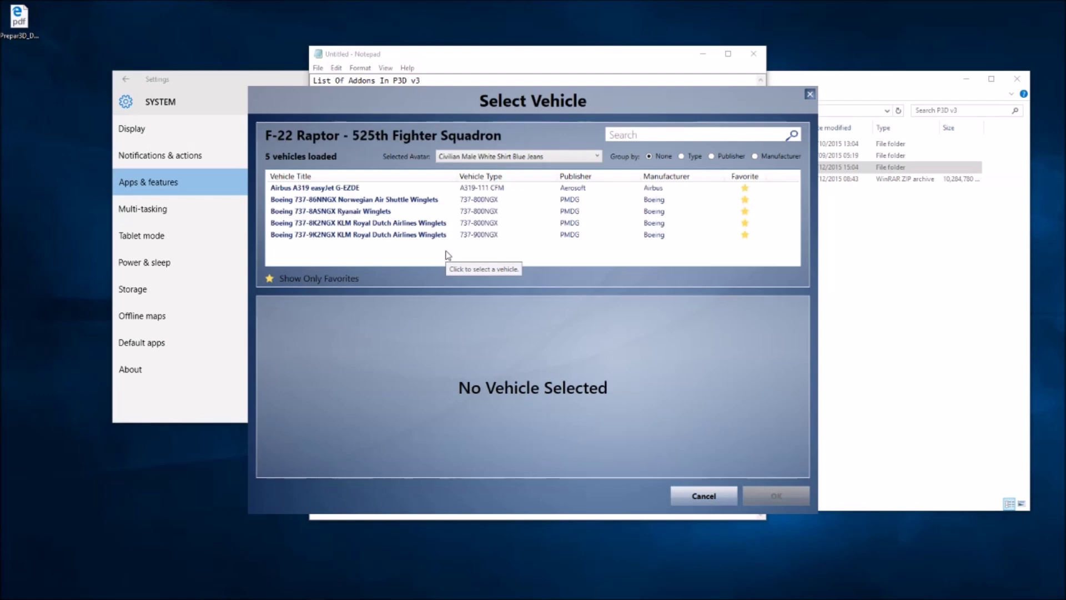
{"action": "left_click", "coordinate": [362, 200]}
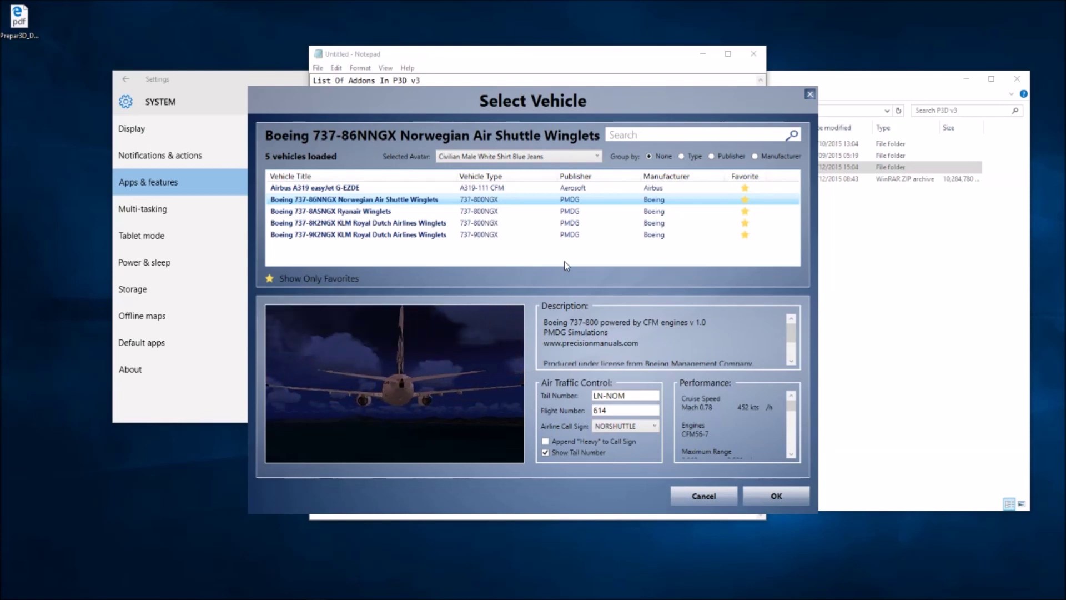
{"action": "left_click", "coordinate": [765, 494]}
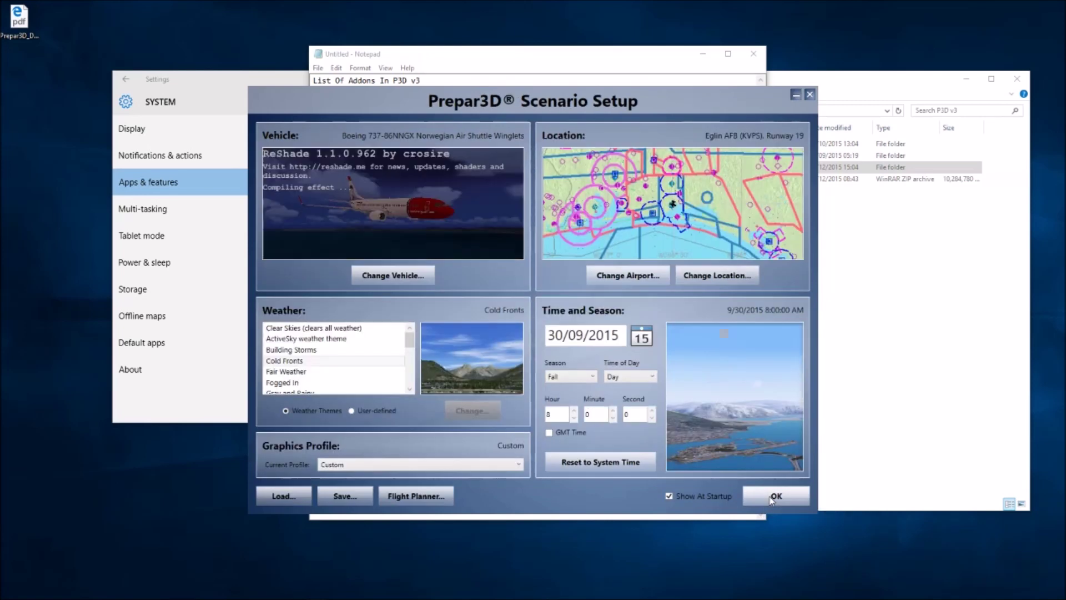
Start the flight at Torp (ENTO), GATE 10 -- GATE MEDIUM.
{"action": "left_click", "coordinate": [607, 281]}
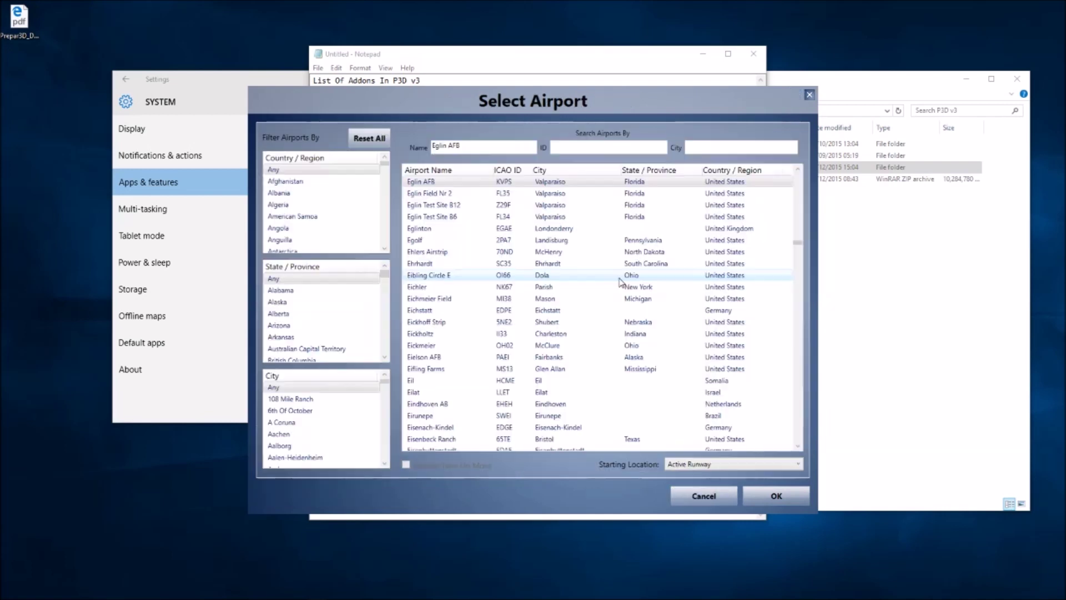
{"action": "left_click", "coordinate": [582, 149]}
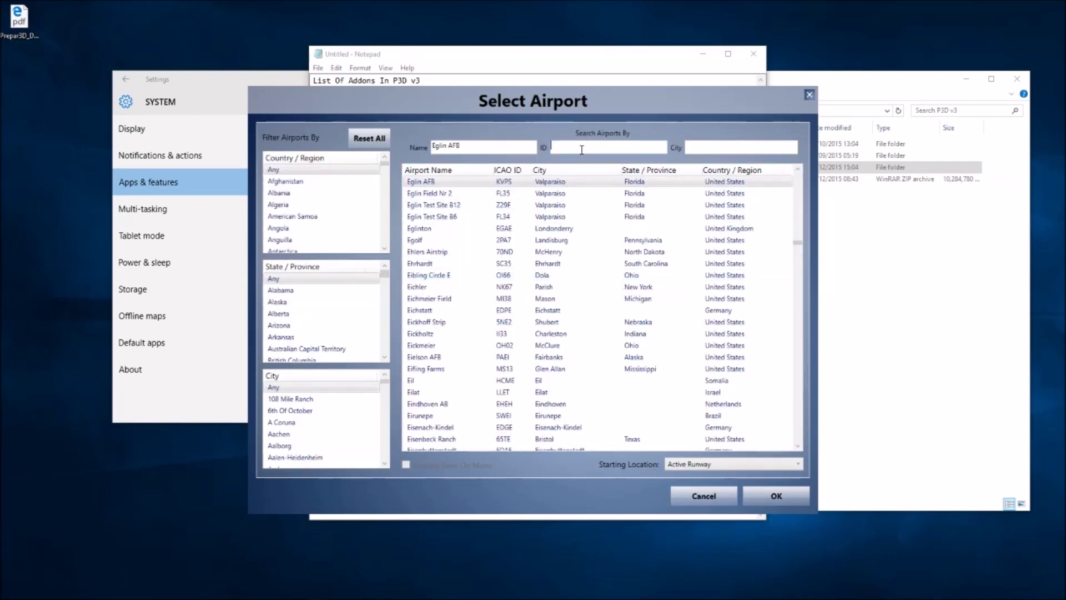
{"action": "type", "text": "E"}
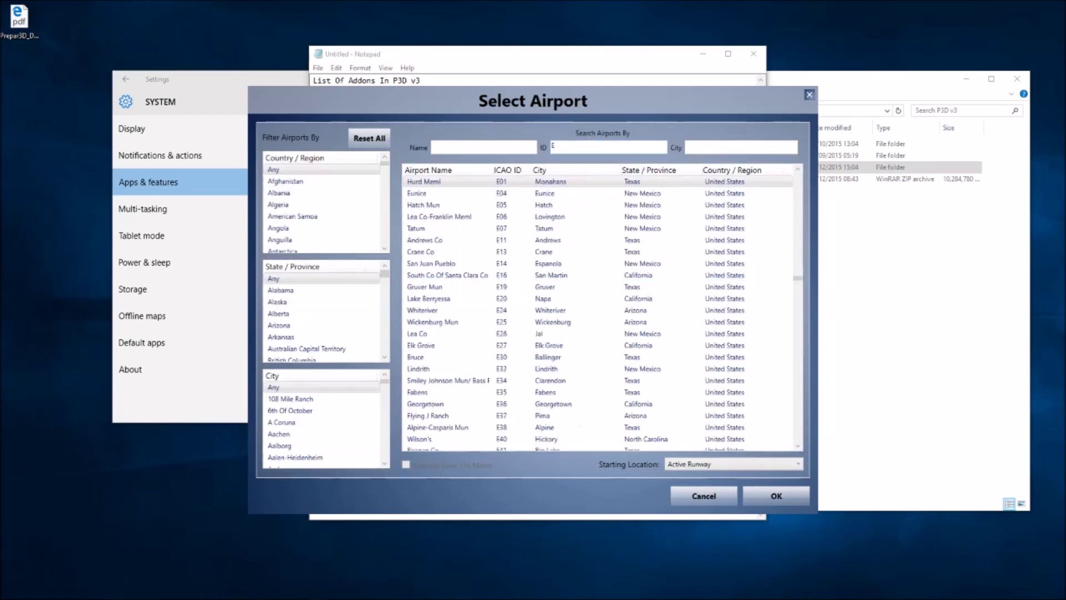
{"action": "type", "text": "NTO"}
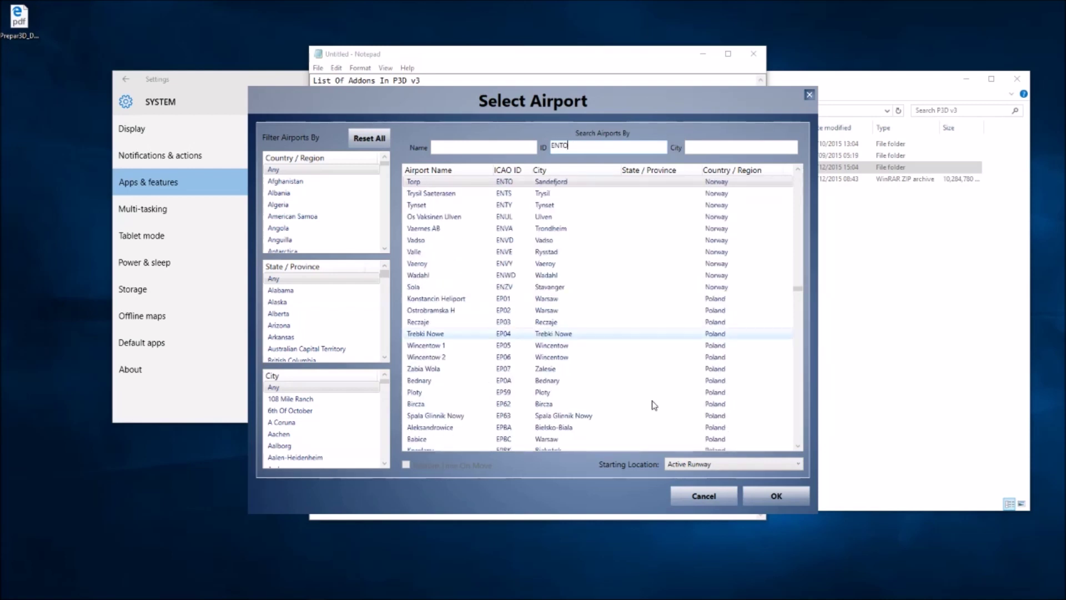
{"action": "left_click", "coordinate": [763, 467]}
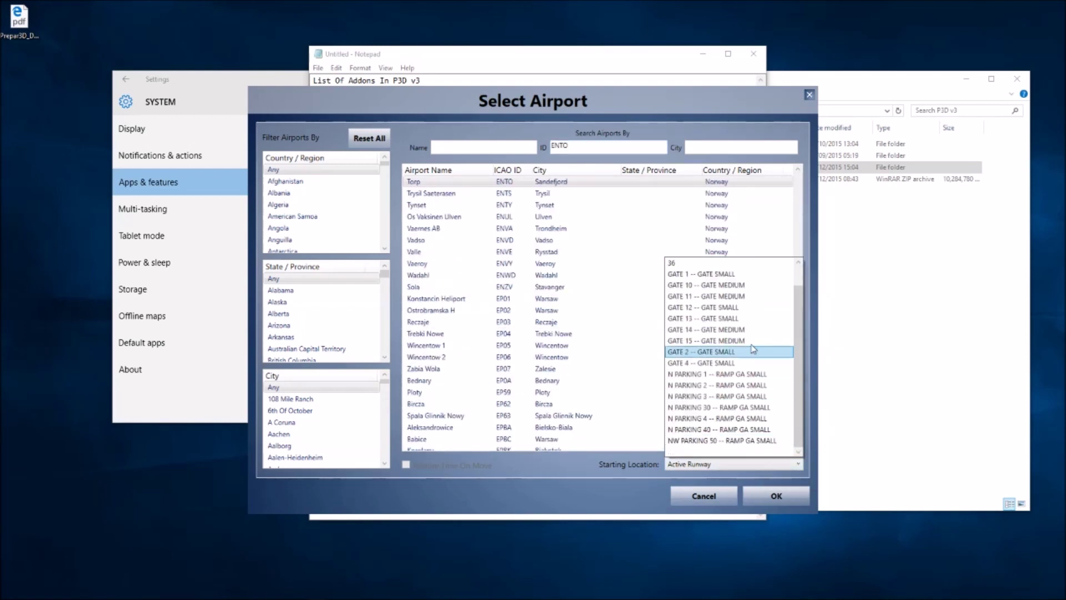
{"action": "left_click", "coordinate": [720, 285]}
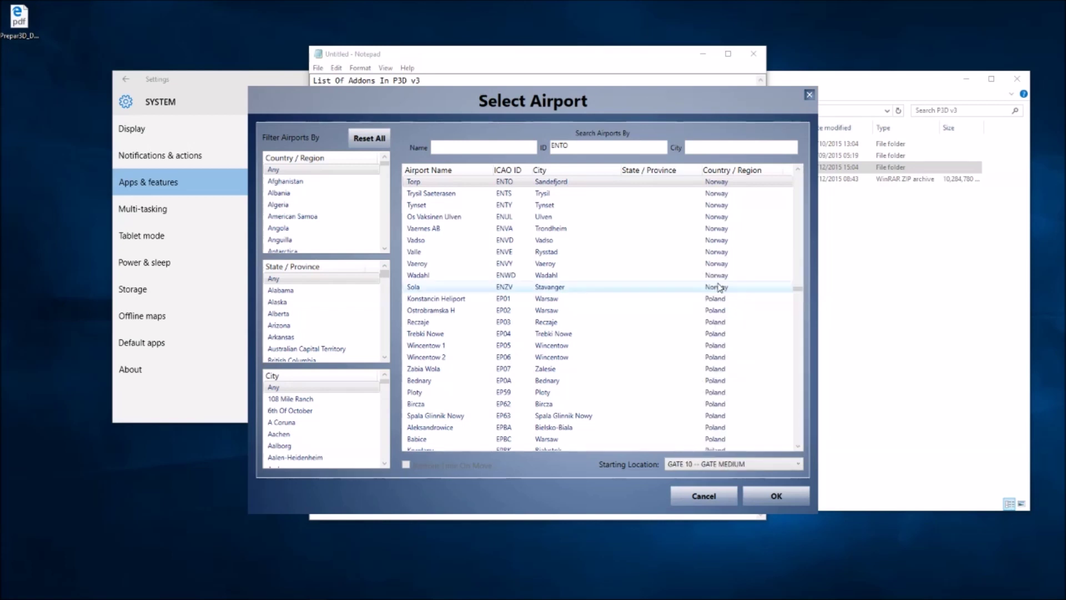
{"action": "left_click", "coordinate": [769, 502]}
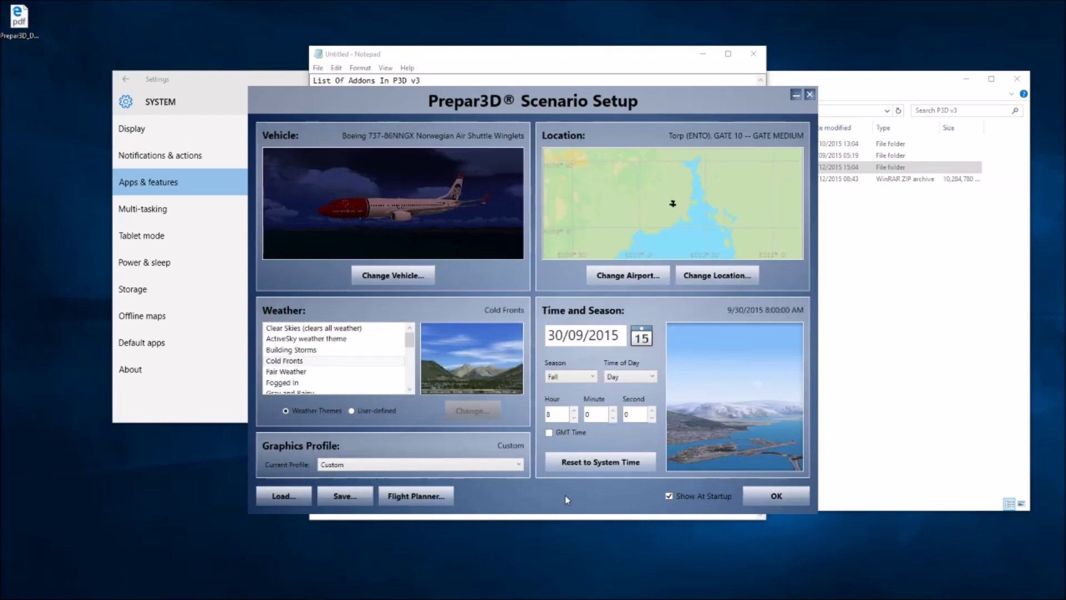
{"action": "left_click", "coordinate": [773, 500]}
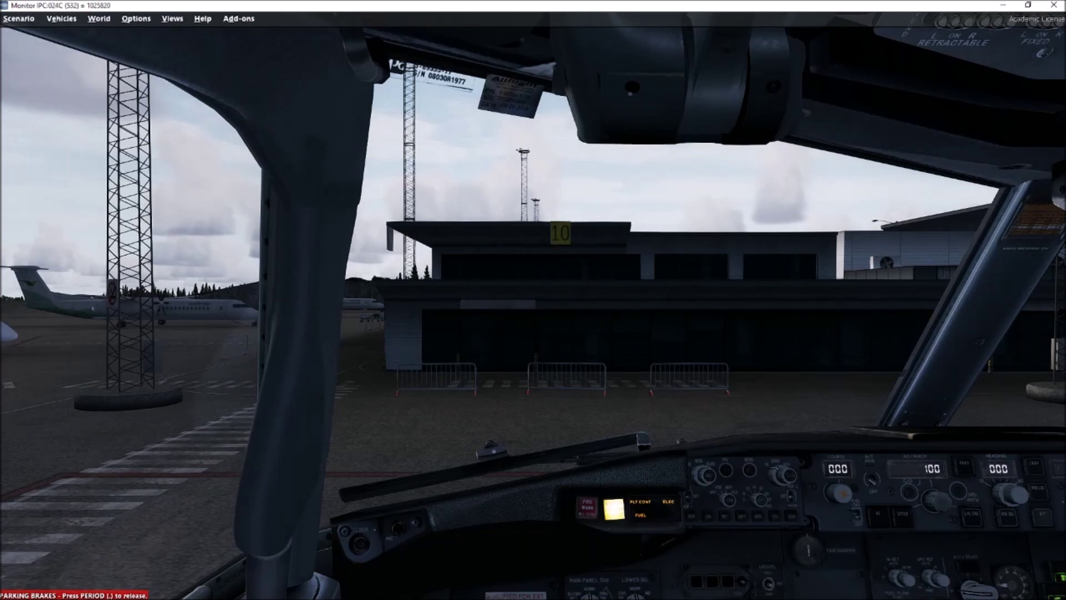
Cycle through rear, side and aerial views of the parked 737, ending high above the airport.
{"action": "key", "text": "s"}
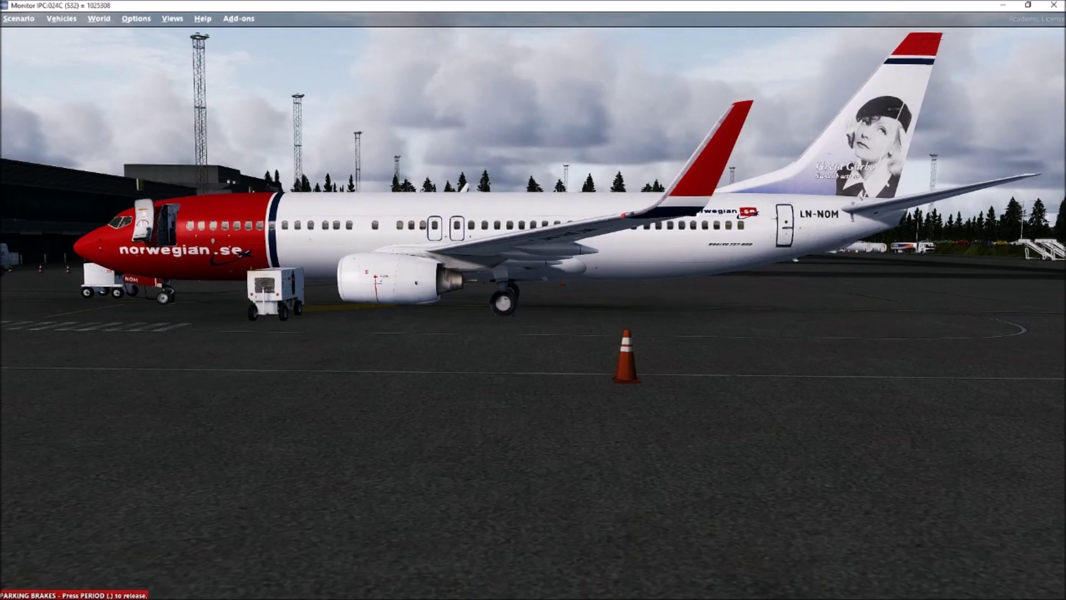
{"action": "key", "text": "a"}
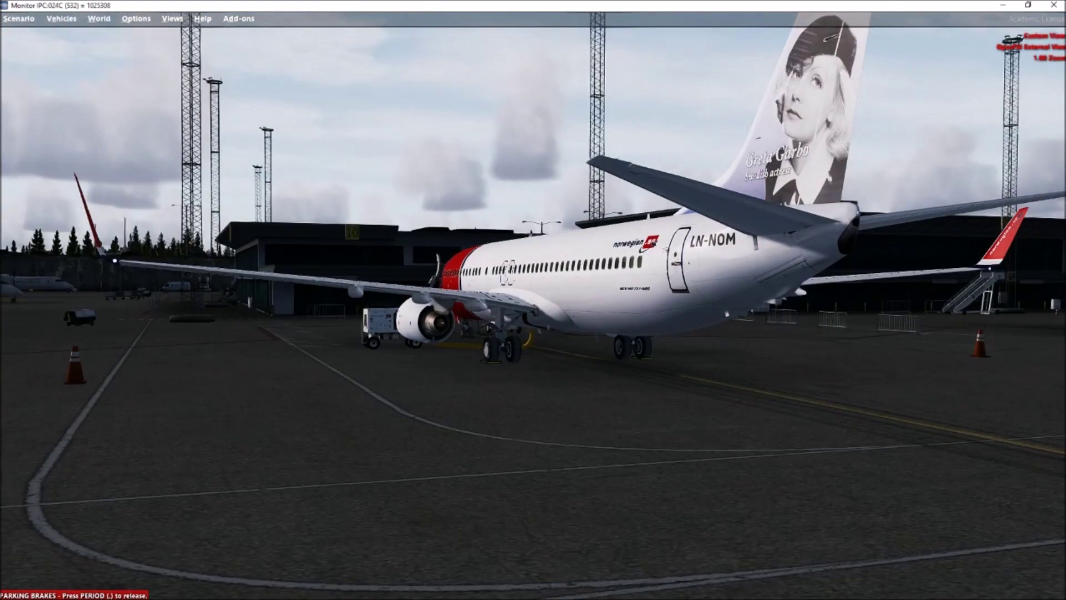
{"action": "key", "text": "a"}
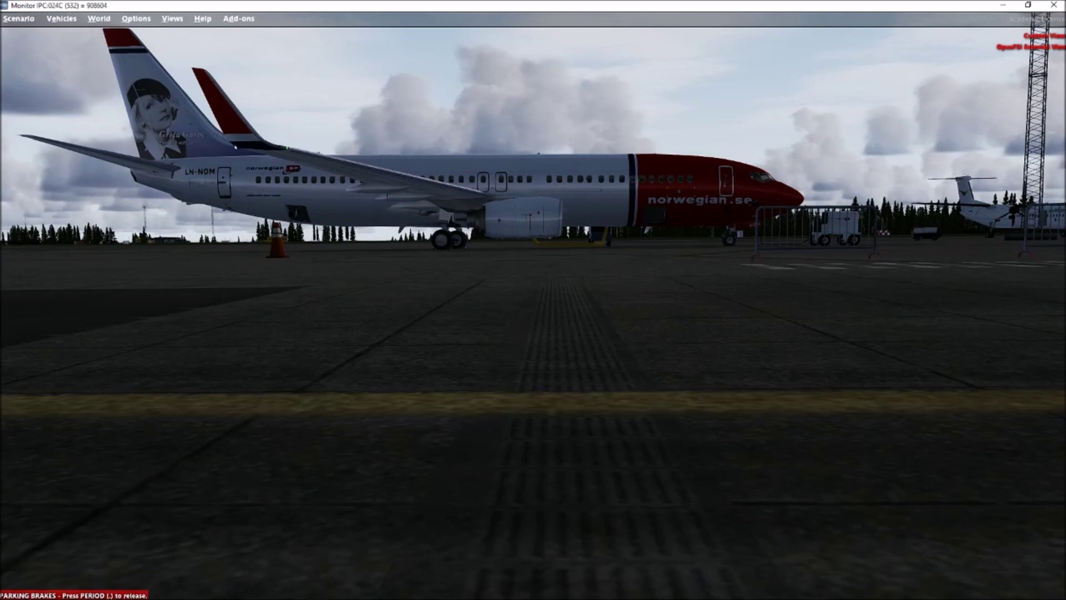
{"action": "key", "text": "a"}
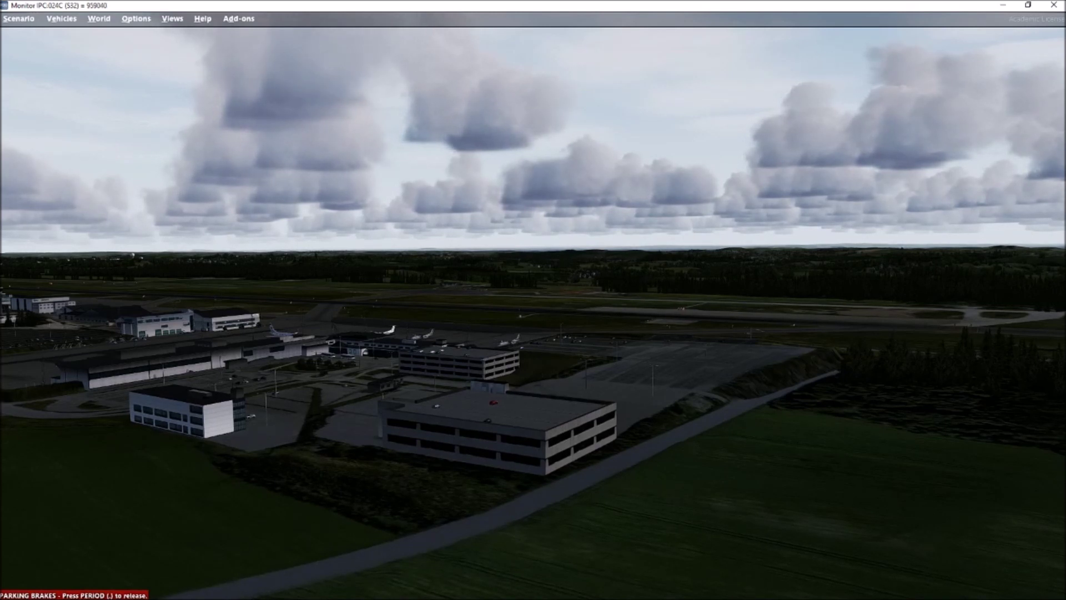
{"action": "key", "text": "a"}
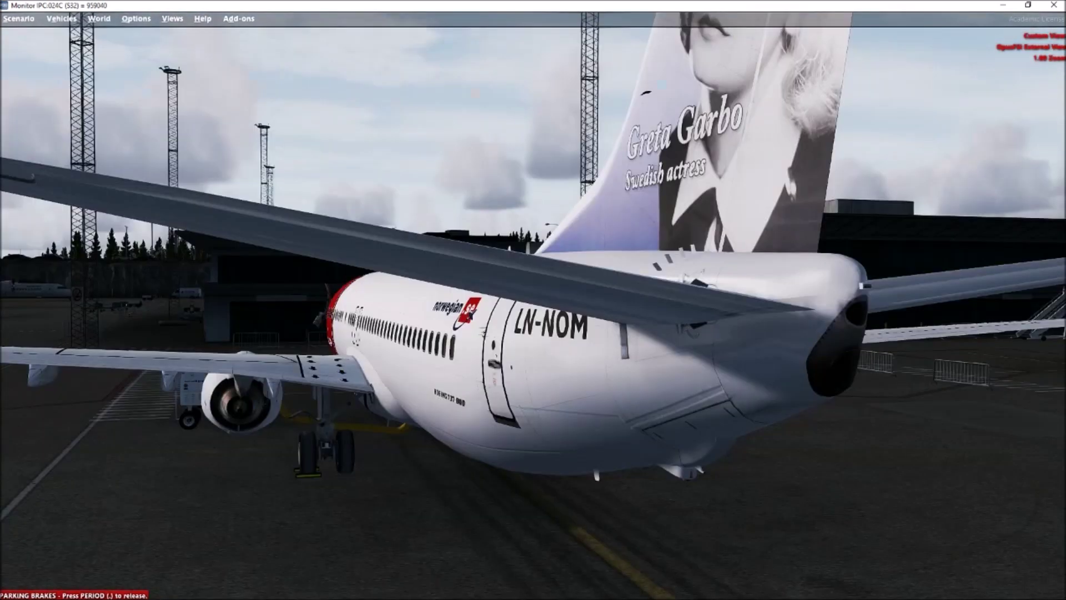
{"action": "key", "text": "a"}
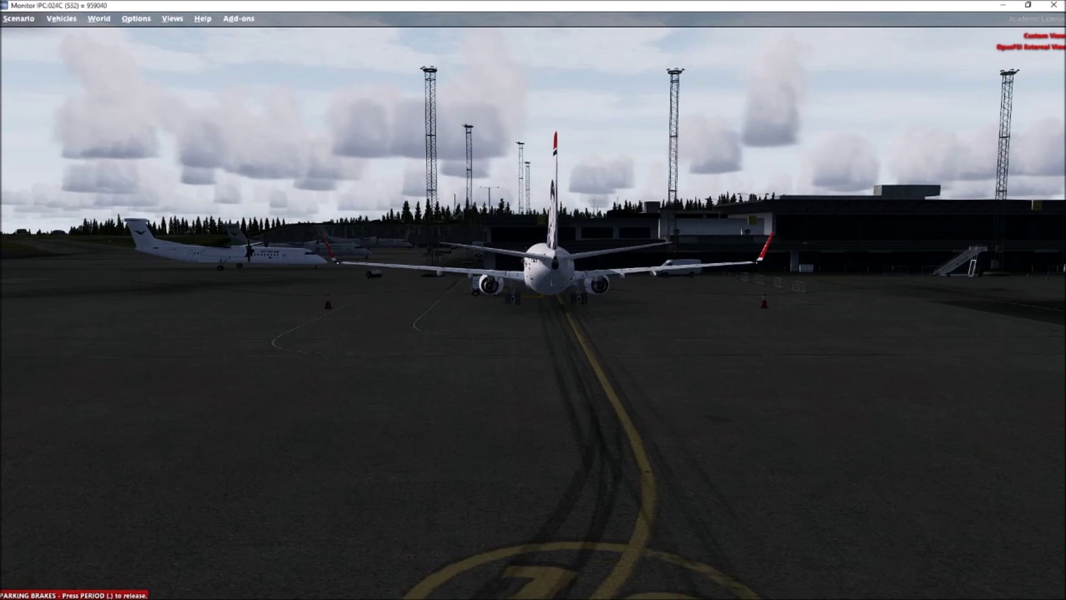
{"action": "key", "text": "a"}
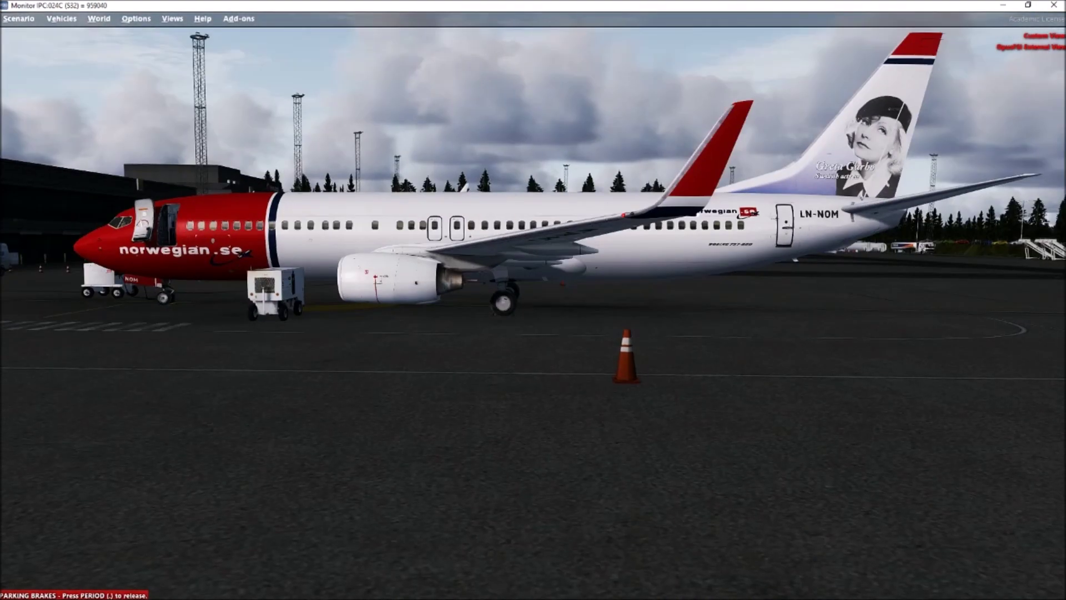
{"action": "key", "text": "a"}
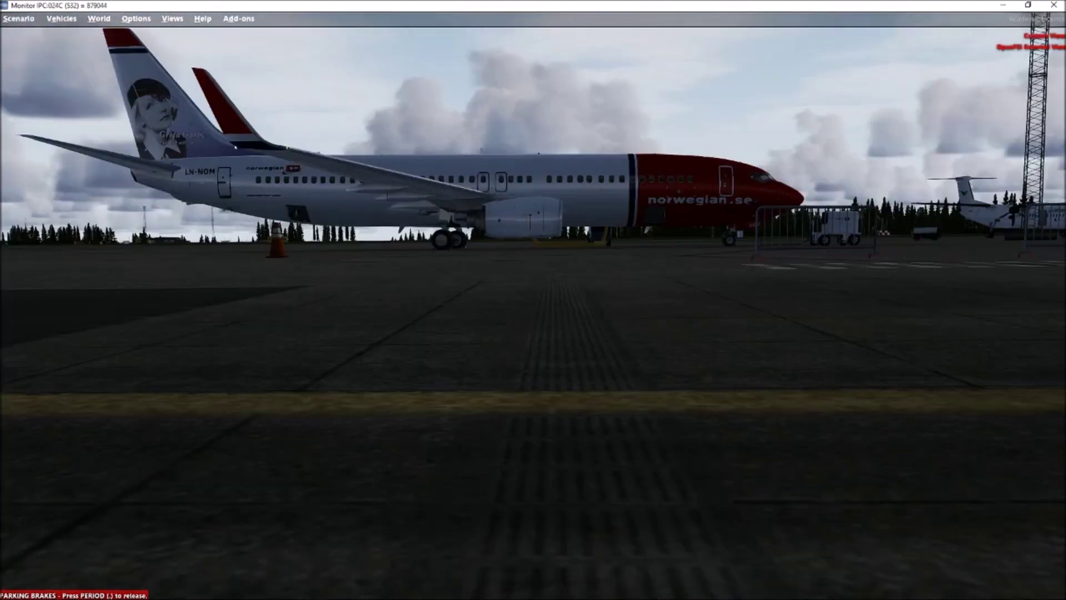
{"action": "key", "text": "a"}
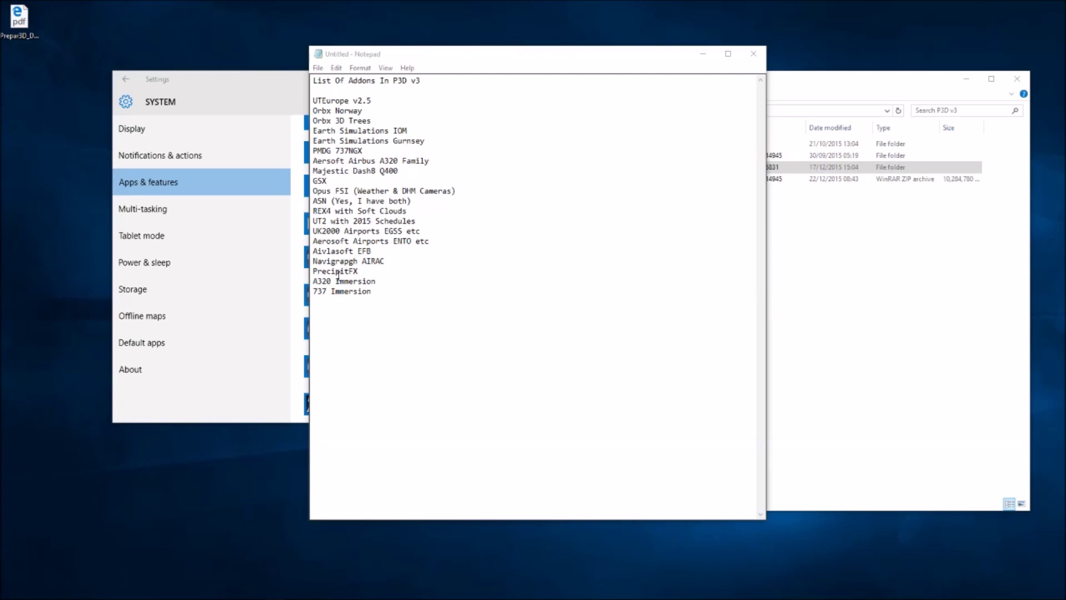
Jump to the end of the PrecipitFX line in the add-ons list.
{"action": "key", "text": "End"}
Open the Prepar3D_v3_Academic_3.1.2.15831 folder and select the Academic Client entry in Settings.
{"action": "left_click", "coordinate": [288, 88]}
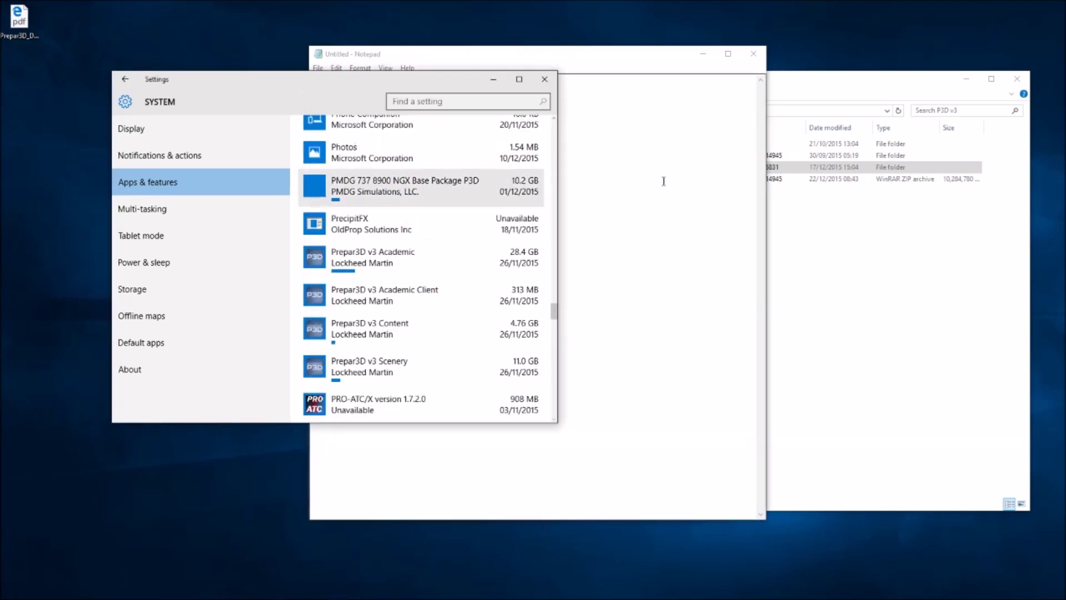
{"action": "left_click", "coordinate": [838, 92]}
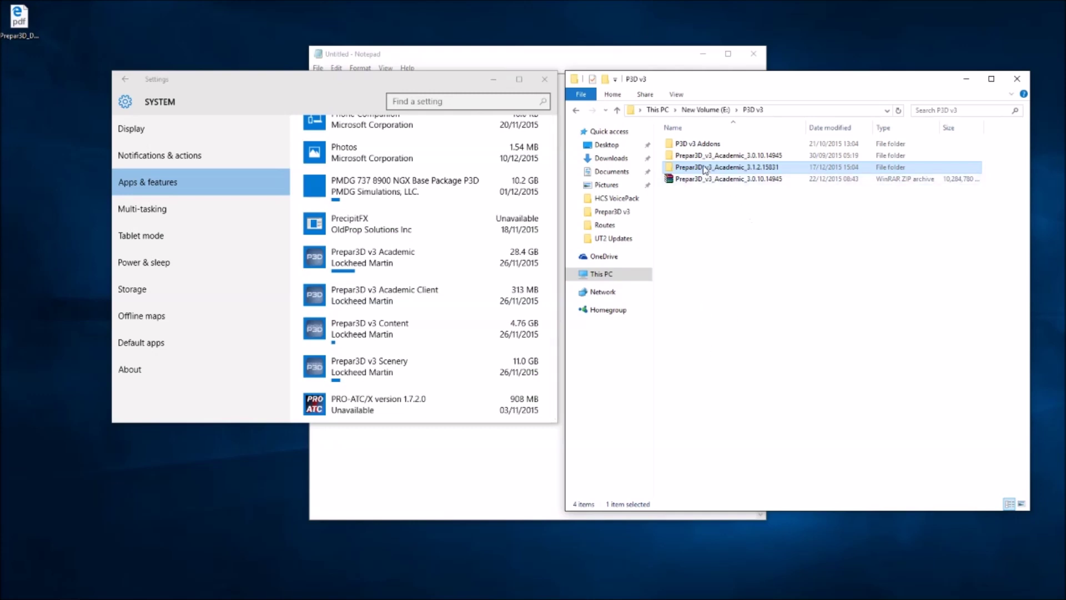
{"action": "mouse_move", "coordinate": [731, 172]}
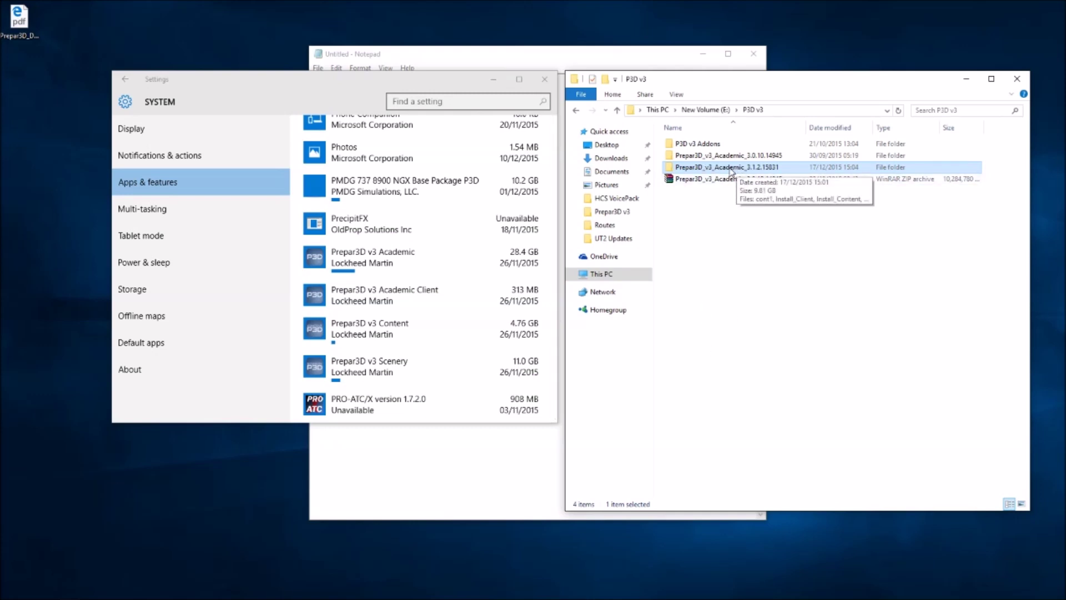
{"action": "left_click", "coordinate": [726, 167]}
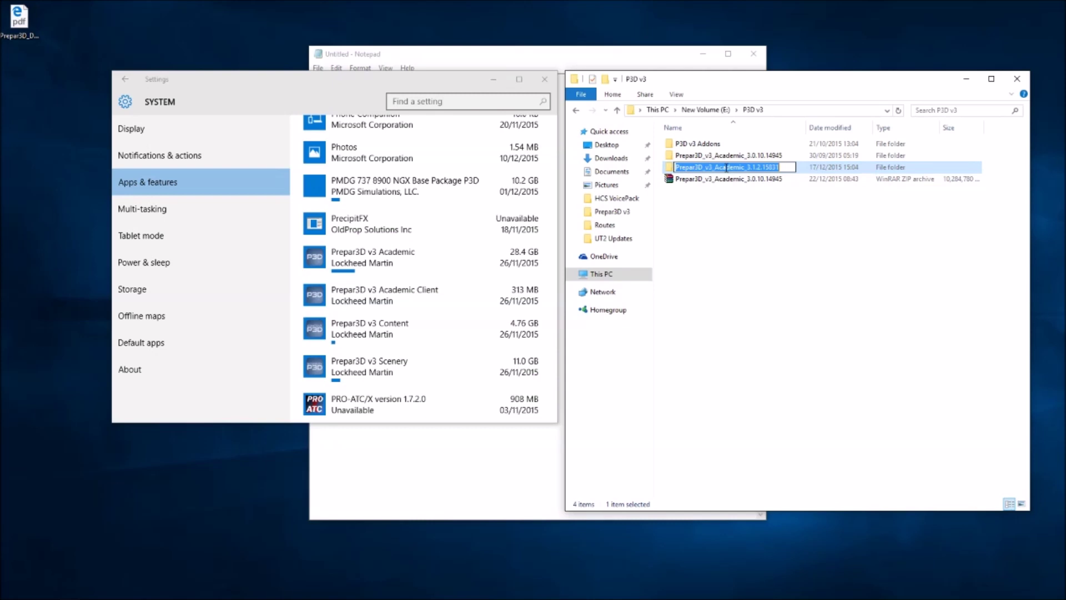
{"action": "double_click", "coordinate": [671, 168]}
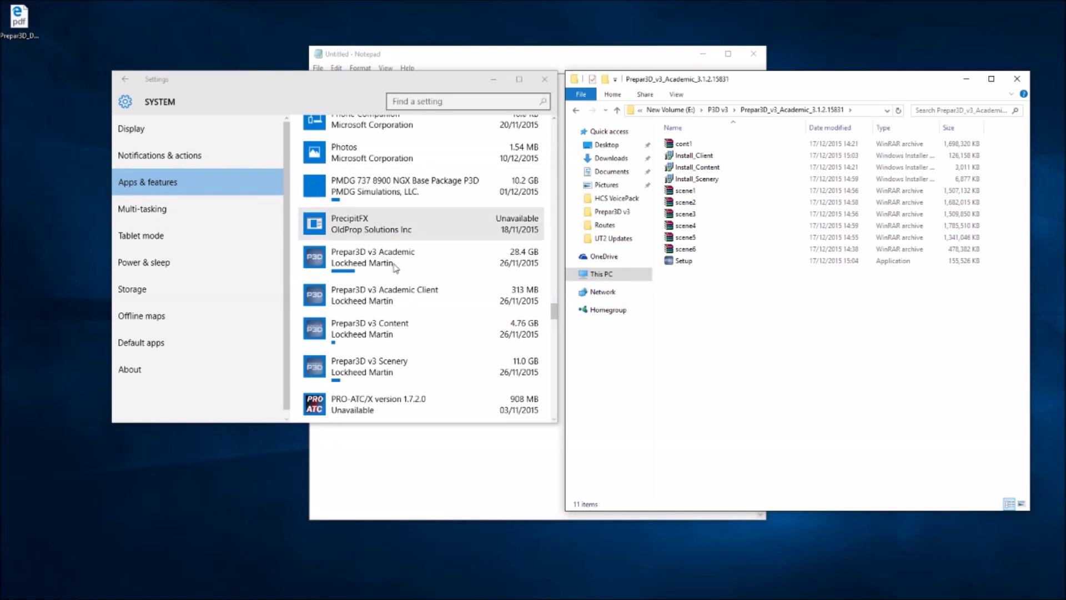
{"action": "left_click", "coordinate": [436, 302]}
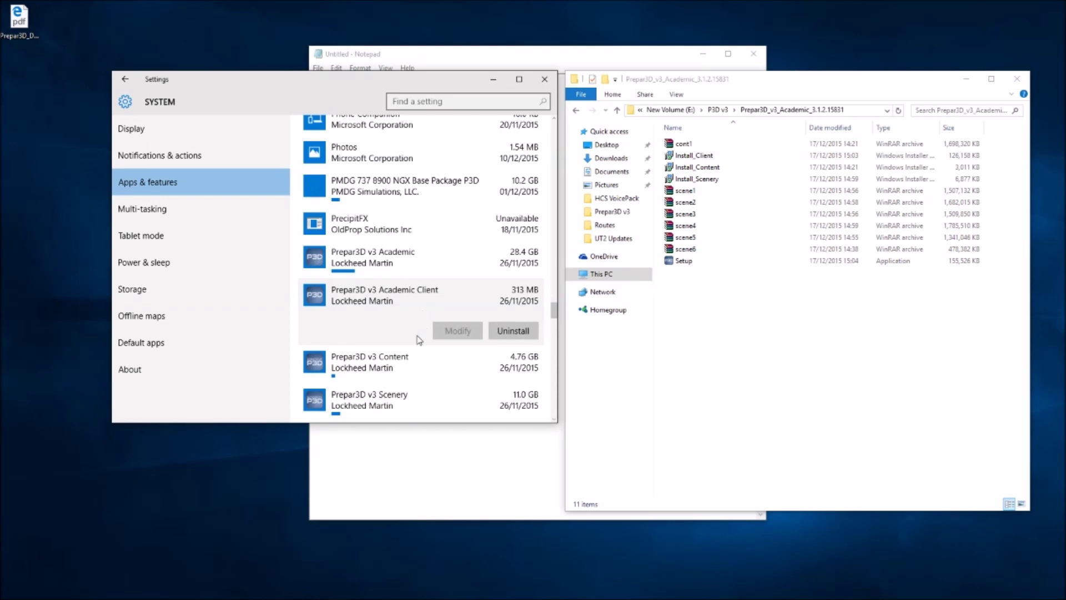
Uninstall Prepar3D v3 Academic Client from Apps & features.
{"action": "left_click", "coordinate": [409, 369]}
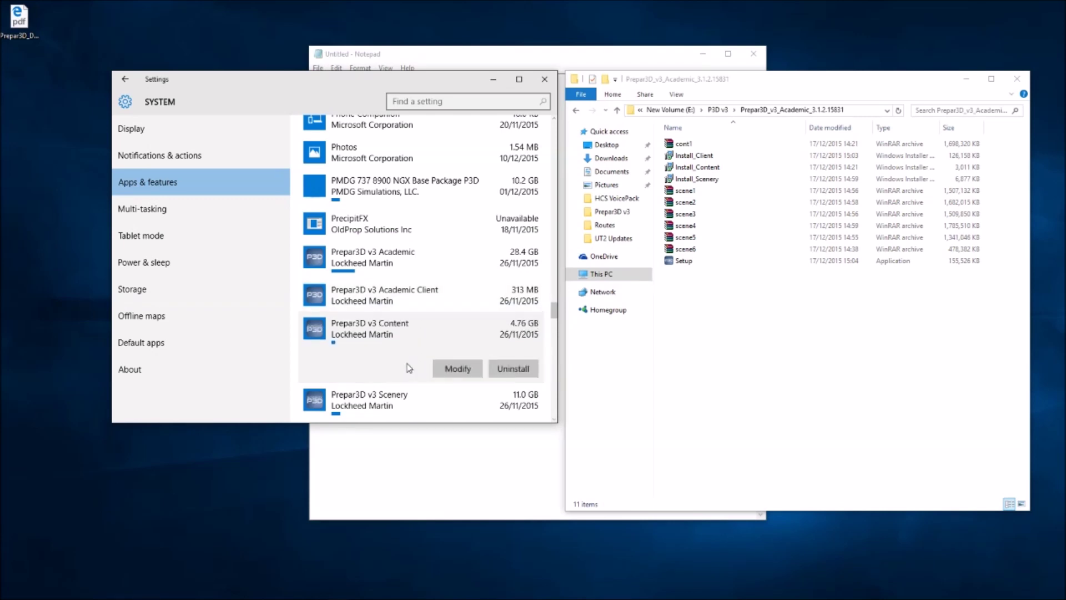
{"action": "left_click", "coordinate": [423, 298]}
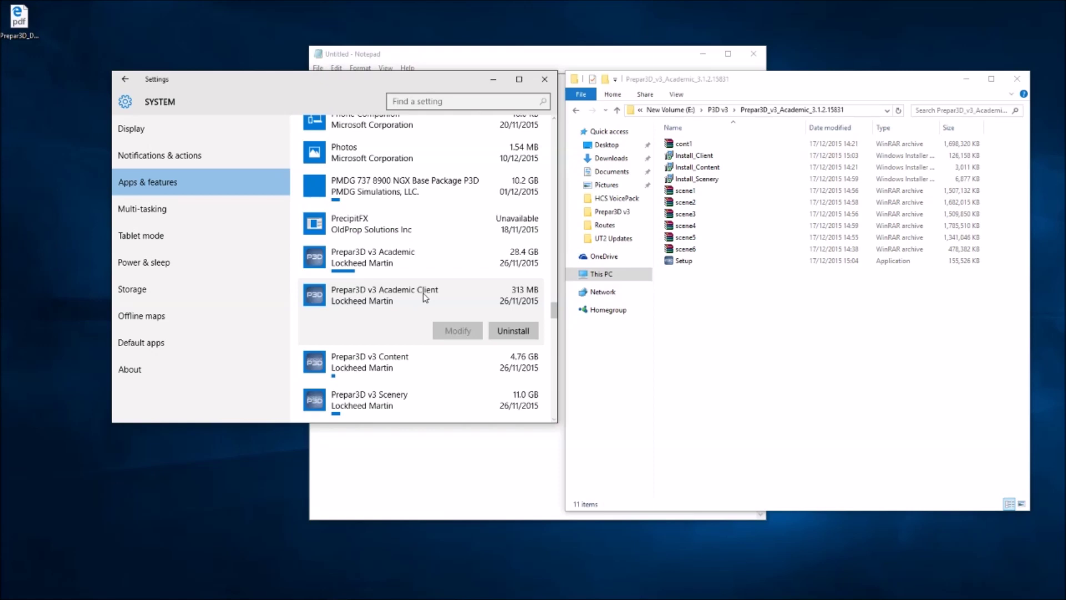
{"action": "left_click", "coordinate": [511, 334]}
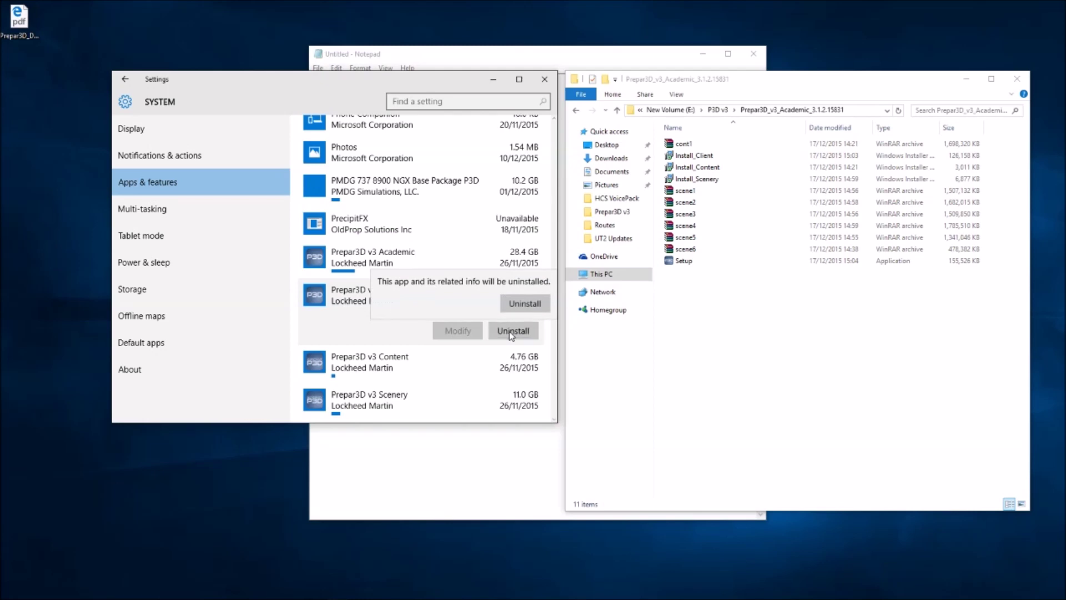
{"action": "left_click", "coordinate": [525, 304]}
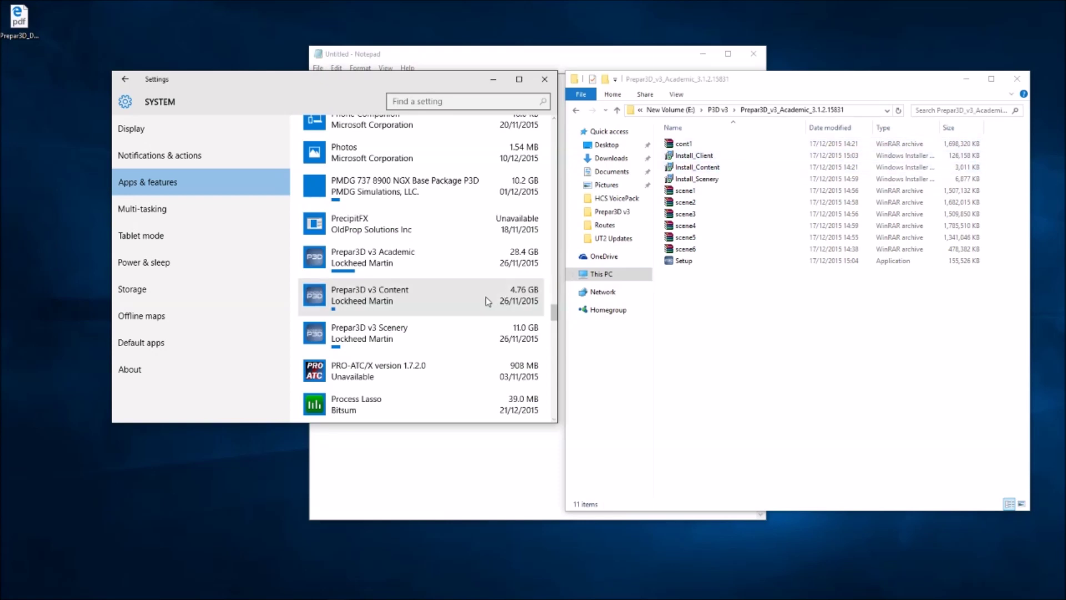
Uninstall Prepar3D v3 Content and approve the permission prompt.
{"action": "left_click", "coordinate": [466, 300]}
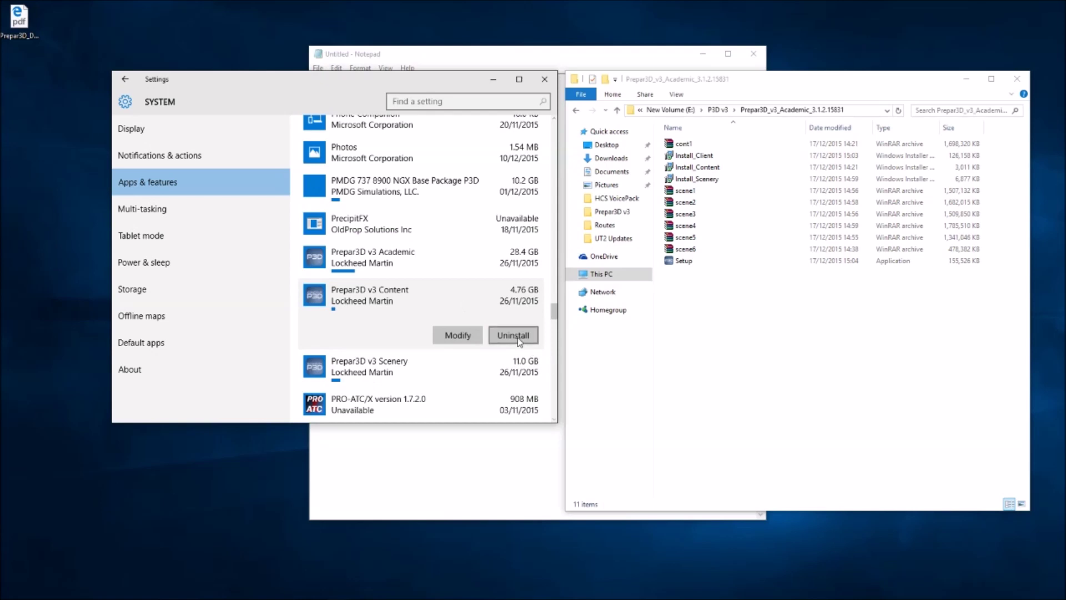
{"action": "left_click", "coordinate": [516, 337]}
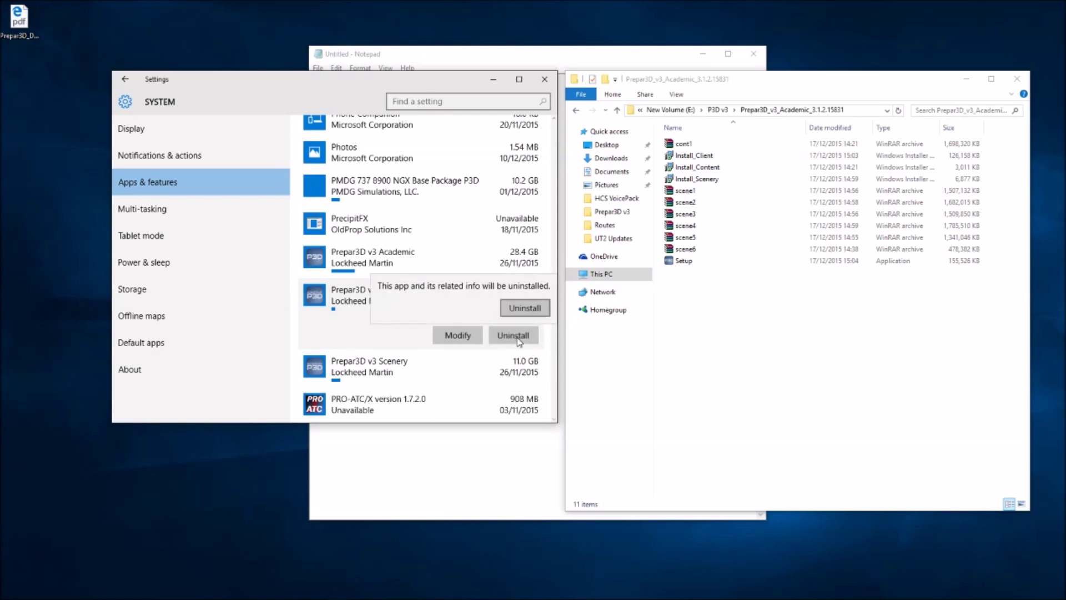
{"action": "left_click", "coordinate": [525, 308]}
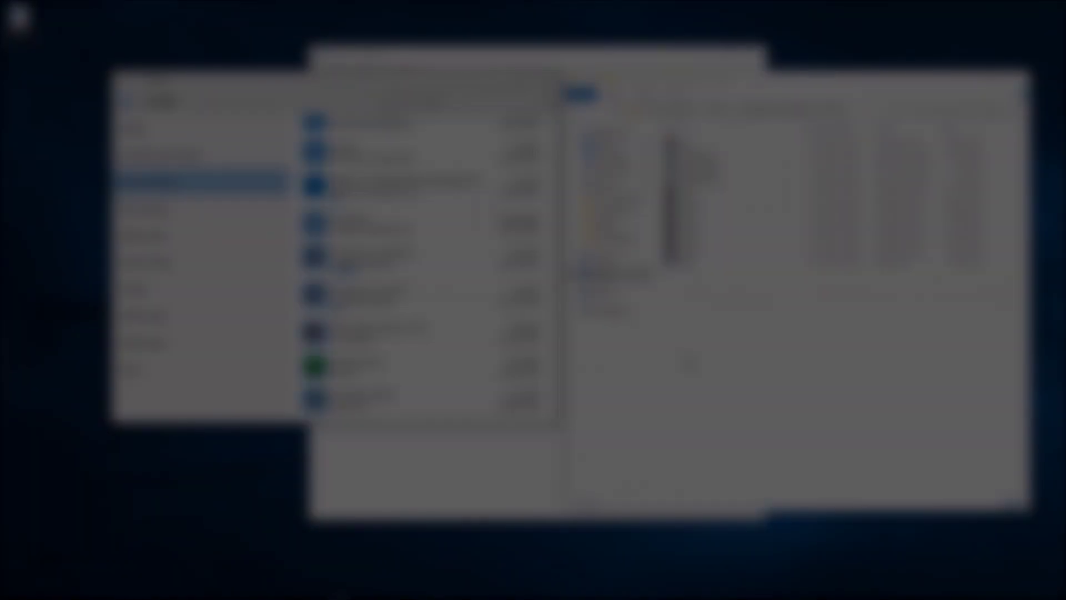
{"action": "left_click", "coordinate": [689, 362]}
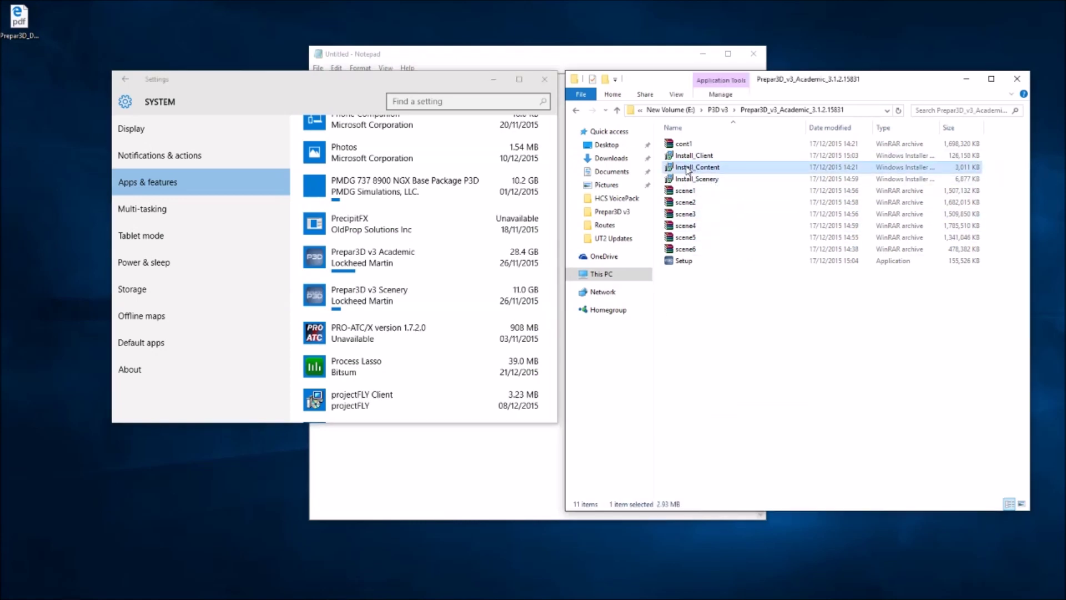
{"action": "right_click", "coordinate": [688, 170]}
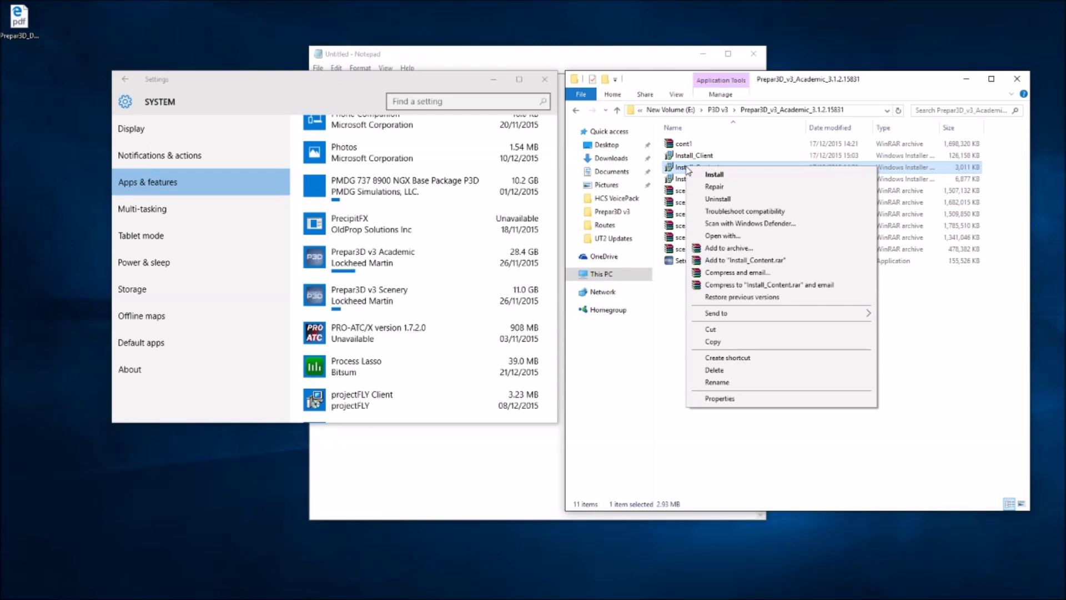
{"action": "left_click", "coordinate": [715, 174]}
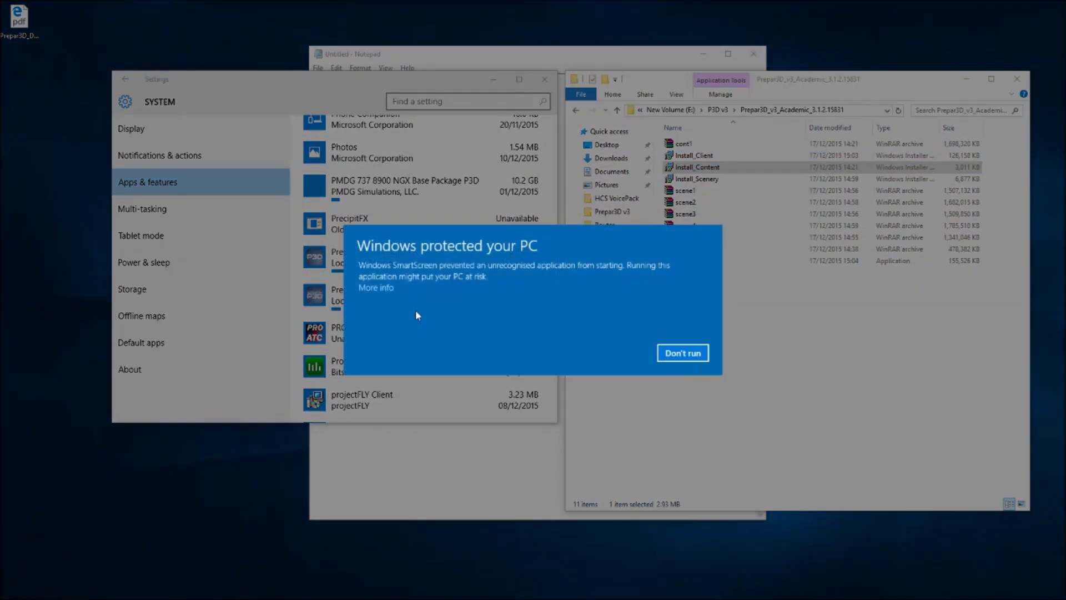
{"action": "left_click", "coordinate": [384, 288]}
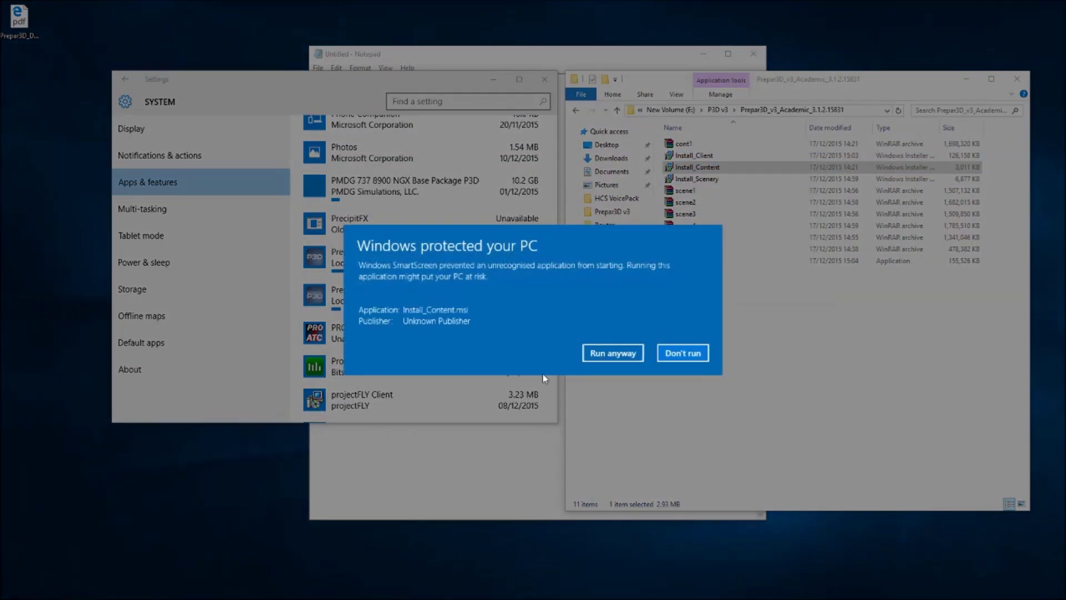
{"action": "left_click", "coordinate": [613, 356]}
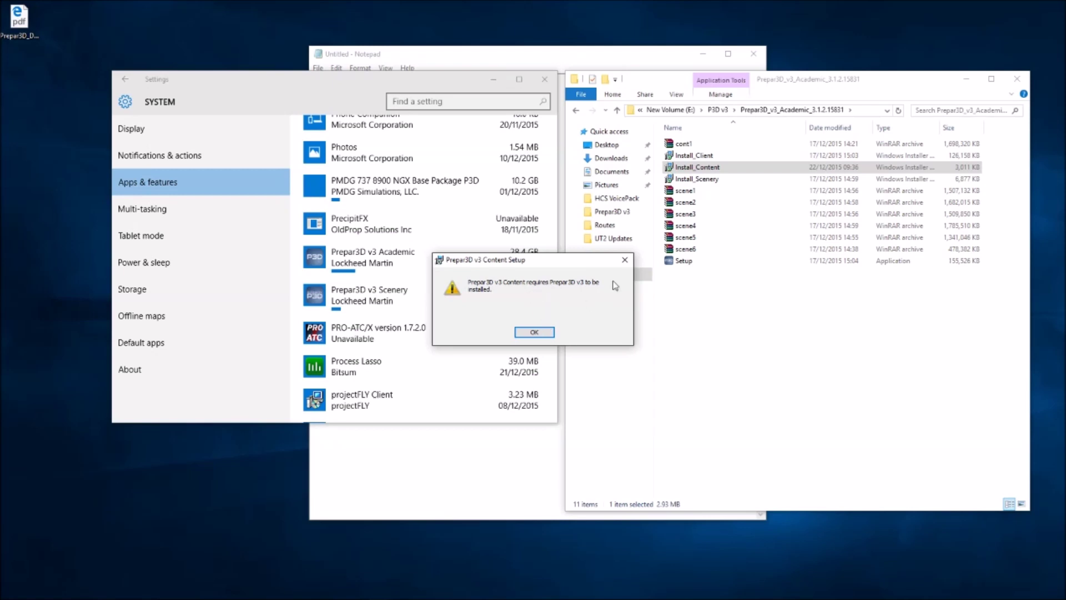
{"action": "left_click", "coordinate": [534, 332]}
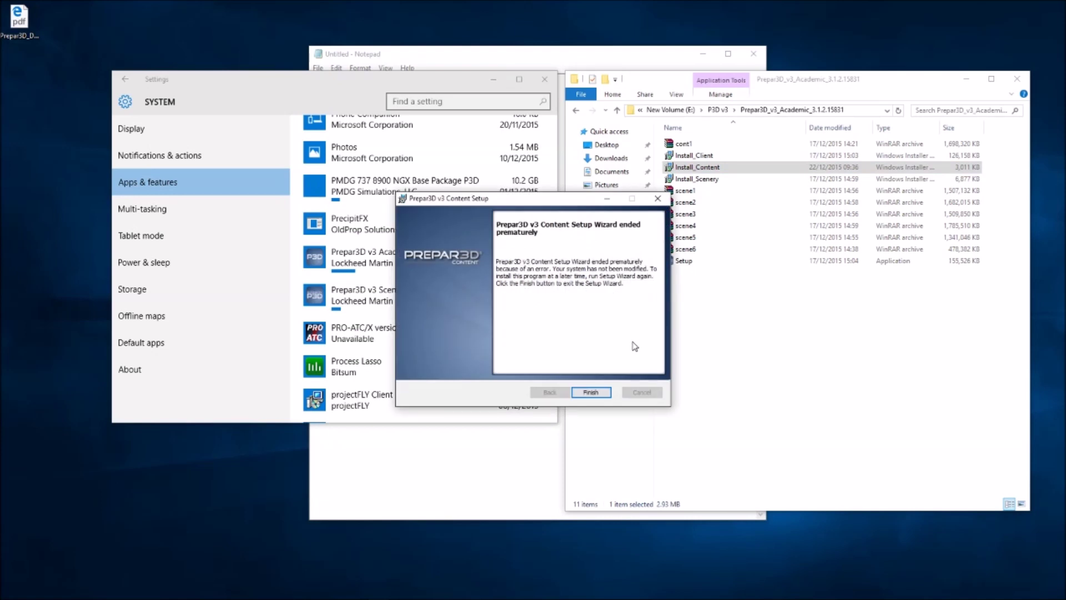
{"action": "left_click", "coordinate": [591, 392]}
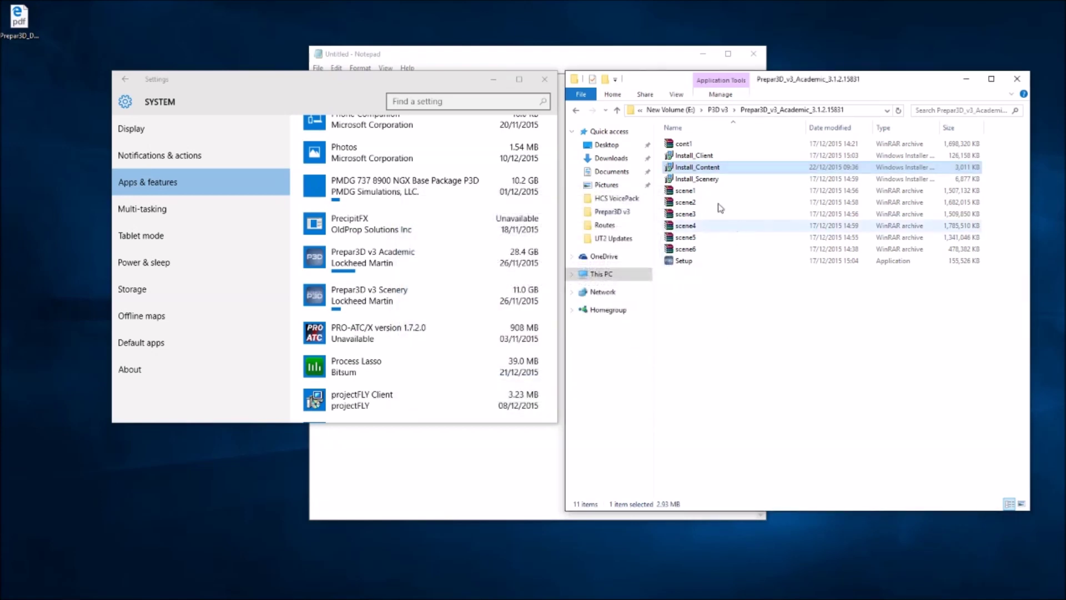
{"action": "left_click", "coordinate": [696, 161]}
Launch the Install_Client installer, running it despite the SmartScreen warning.
{"action": "right_click", "coordinate": [695, 158]}
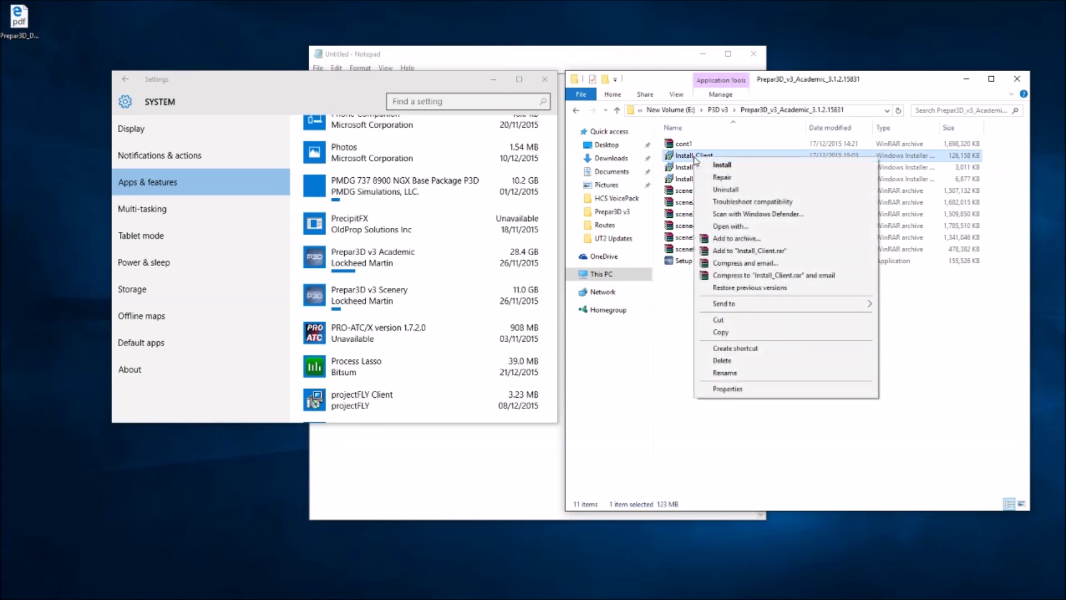
{"action": "left_click", "coordinate": [724, 166]}
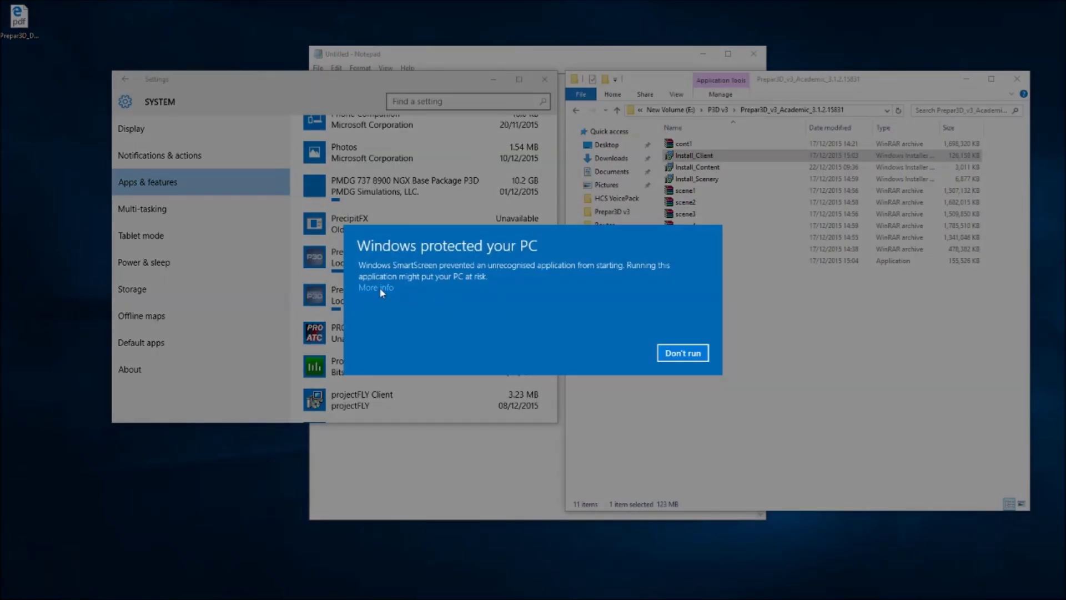
{"action": "left_click", "coordinate": [378, 288]}
{"action": "left_click", "coordinate": [613, 353]}
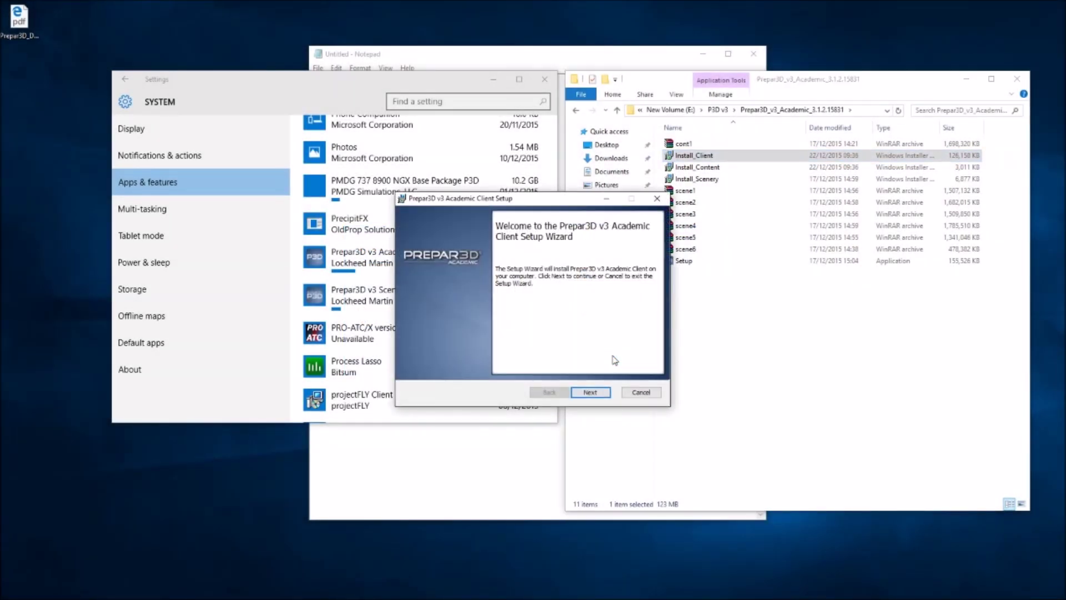
Accept the license agreement and advance to the Destination Folder step.
{"action": "left_click", "coordinate": [591, 392]}
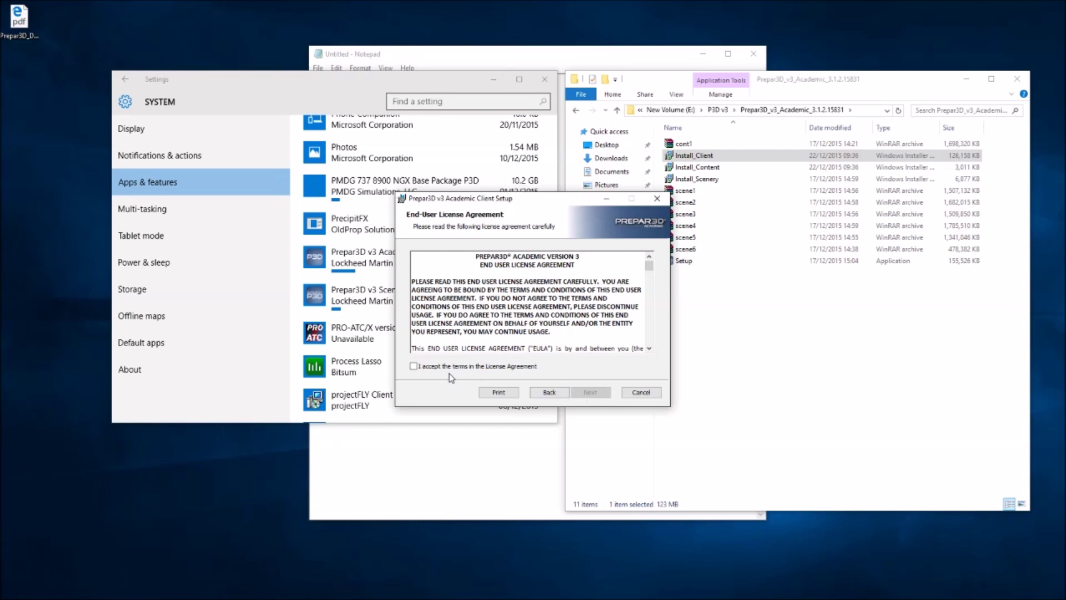
{"action": "left_click", "coordinate": [413, 366]}
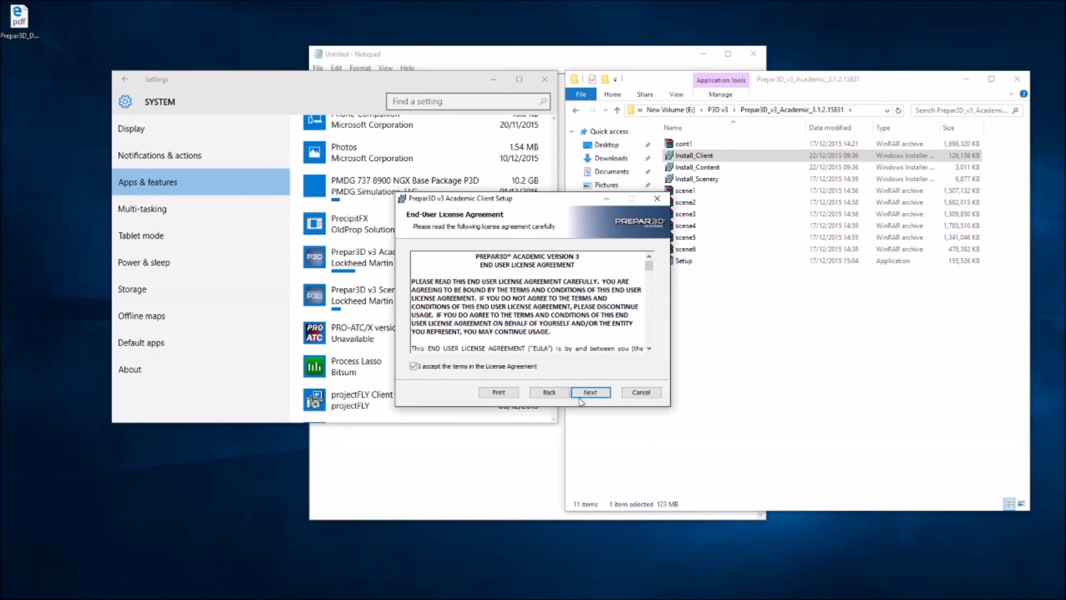
{"action": "left_click", "coordinate": [590, 393]}
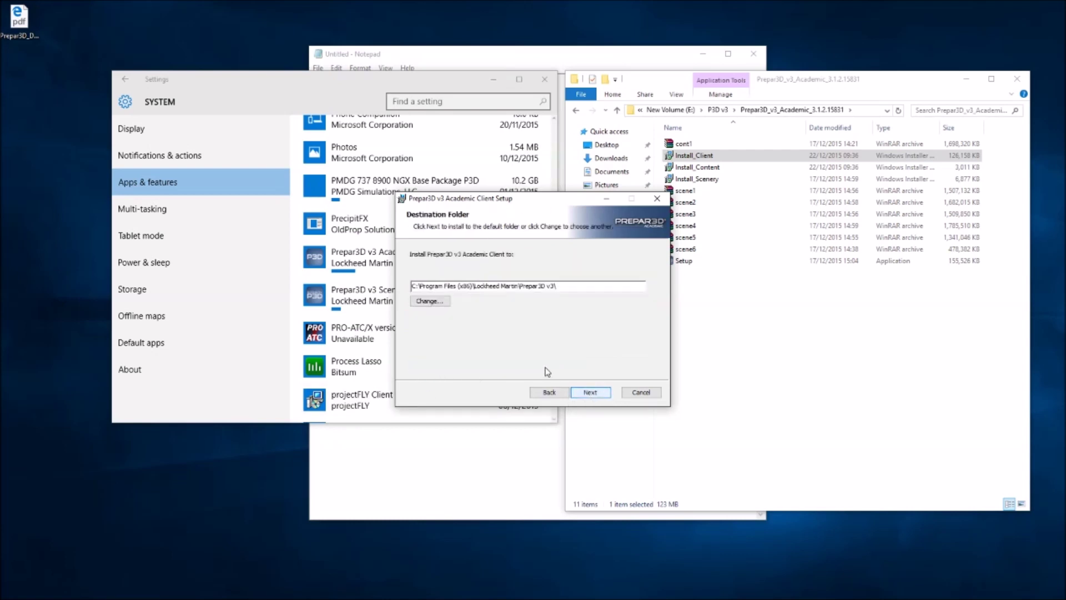
Browse to the Lockheed Martin folder on C:, then cancel the folder dialog.
{"action": "left_click", "coordinate": [429, 301]}
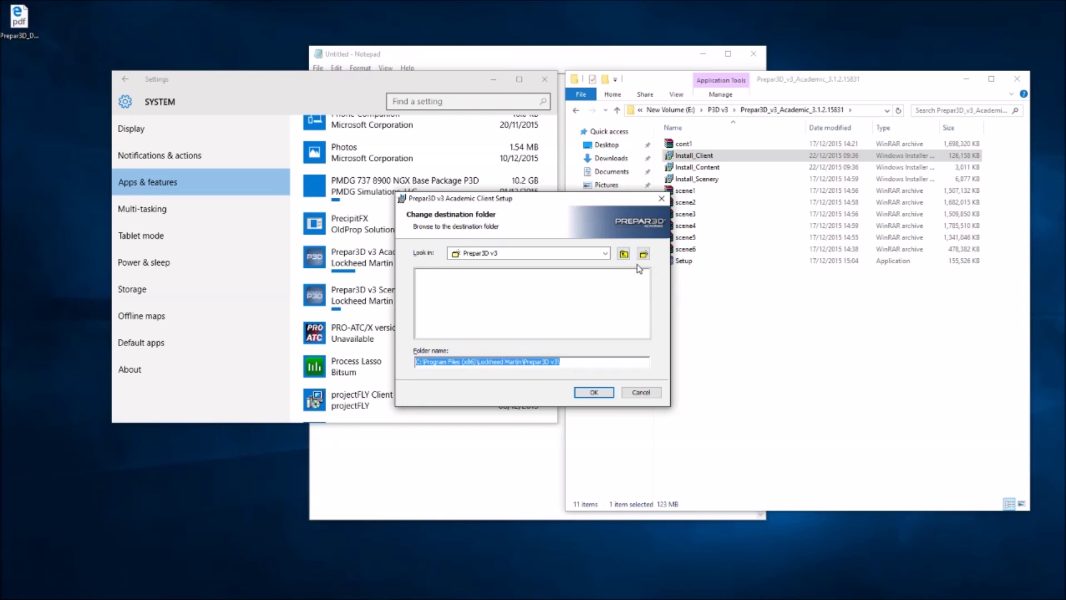
{"action": "left_click", "coordinate": [604, 254]}
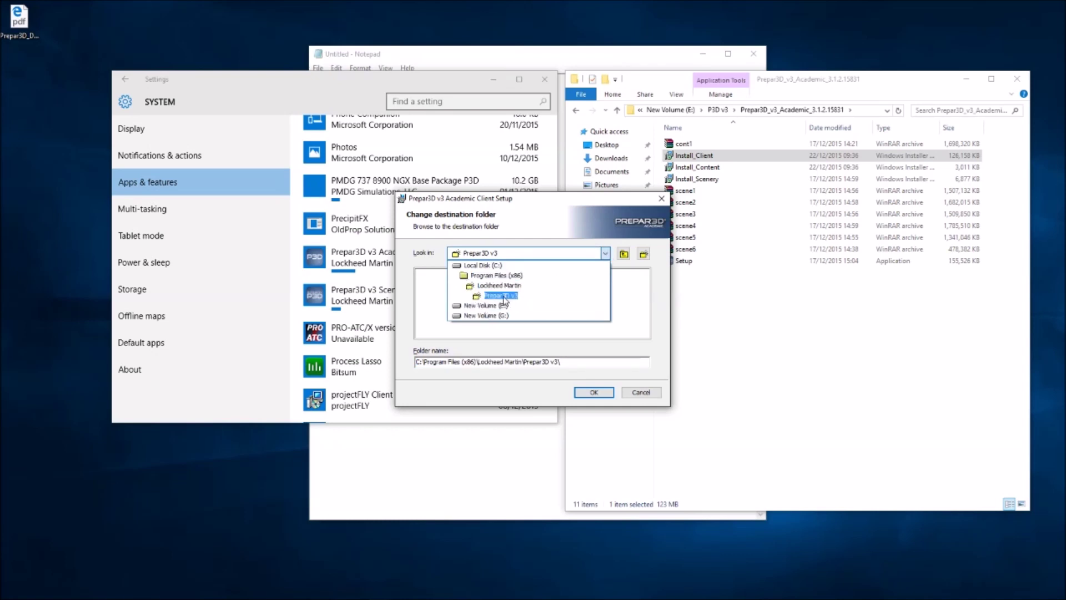
{"action": "left_click", "coordinate": [467, 266]}
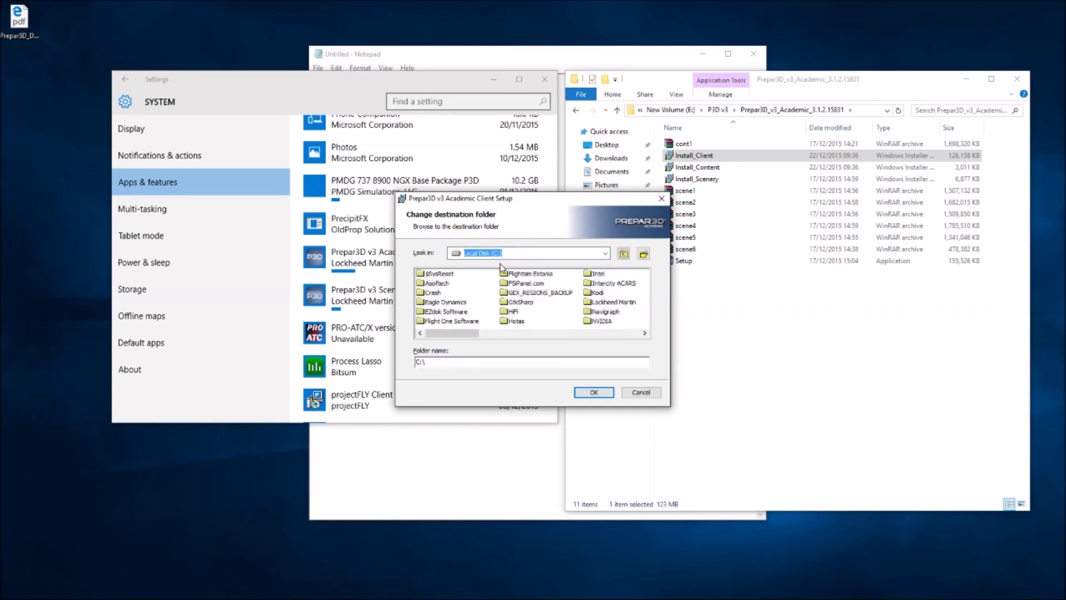
{"action": "left_click", "coordinate": [602, 305]}
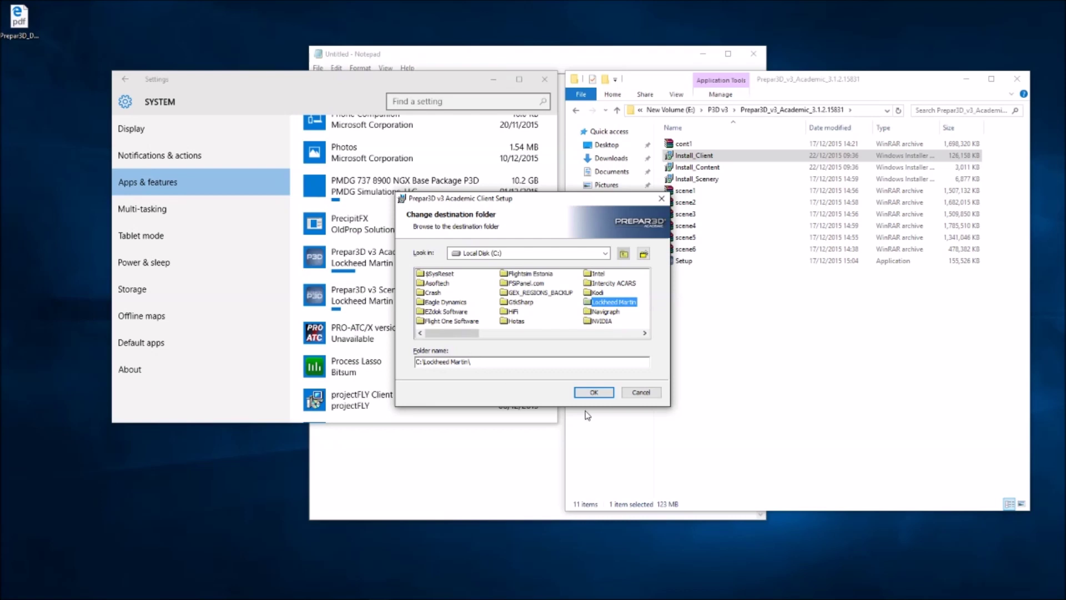
{"action": "left_click", "coordinate": [644, 392]}
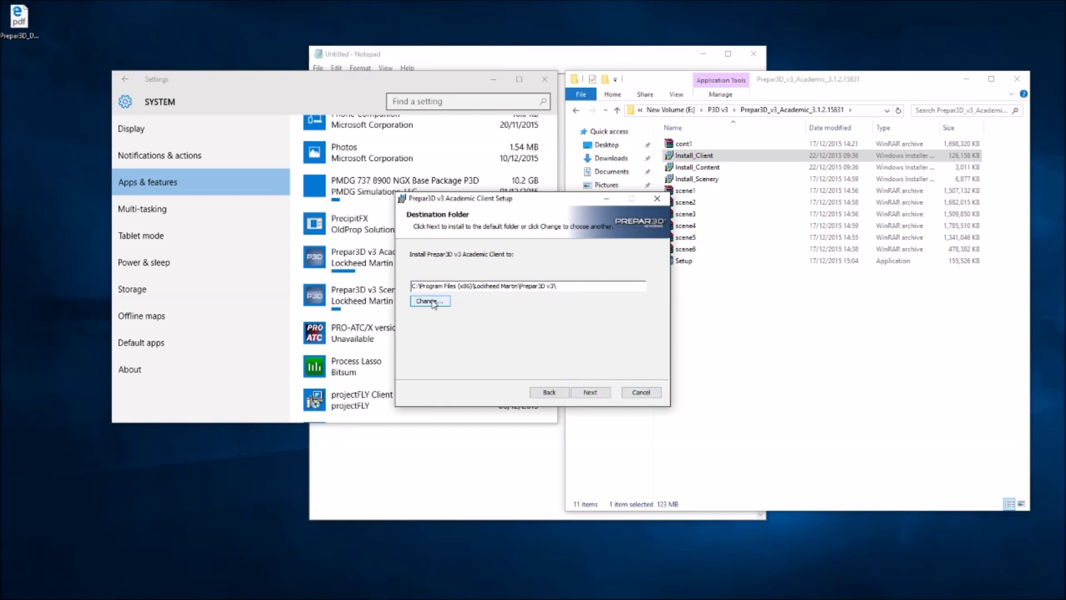
Edit the install path to C:\Lockheed Martin\Prepar3D v3\ and continue.
{"action": "left_click", "coordinate": [474, 286]}
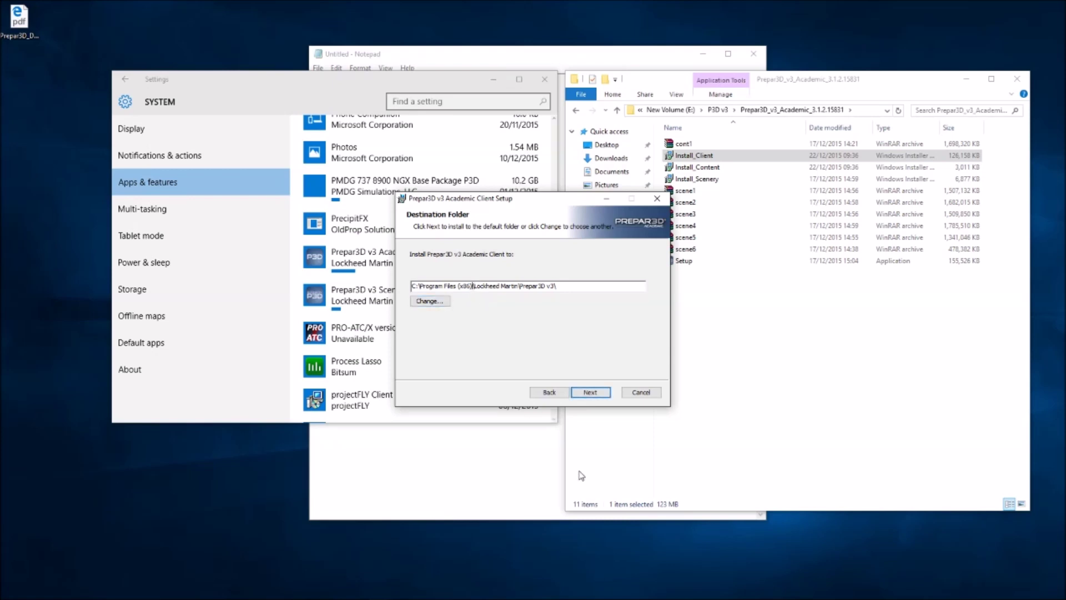
{"action": "key", "text": "BackSpace"}
{"action": "key", "text": "BackSpace"}
{"action": "key", "text": "BackSpace"}
{"action": "key", "text": "BackSpace"}
{"action": "key", "text": "BackSpace"}
{"action": "key", "text": "BackSpace"}
{"action": "key", "text": "BackSpace"}
{"action": "key", "text": "BackSpace"}
{"action": "key", "text": "BackSpace"}
{"action": "key", "text": "BackSpace"}
{"action": "key", "text": "BackSpace"}
{"action": "key", "text": "BackSpace"}
{"action": "key", "text": "BackSpace"}
{"action": "key", "text": "BackSpace"}
{"action": "key", "text": "BackSpace"}
{"action": "key", "text": "BackSpace"}
{"action": "key", "text": "BackSpace"}
{"action": "key", "text": "BackSpace"}
{"action": "key", "text": "BackSpace"}
{"action": "key", "text": "BackSpace"}
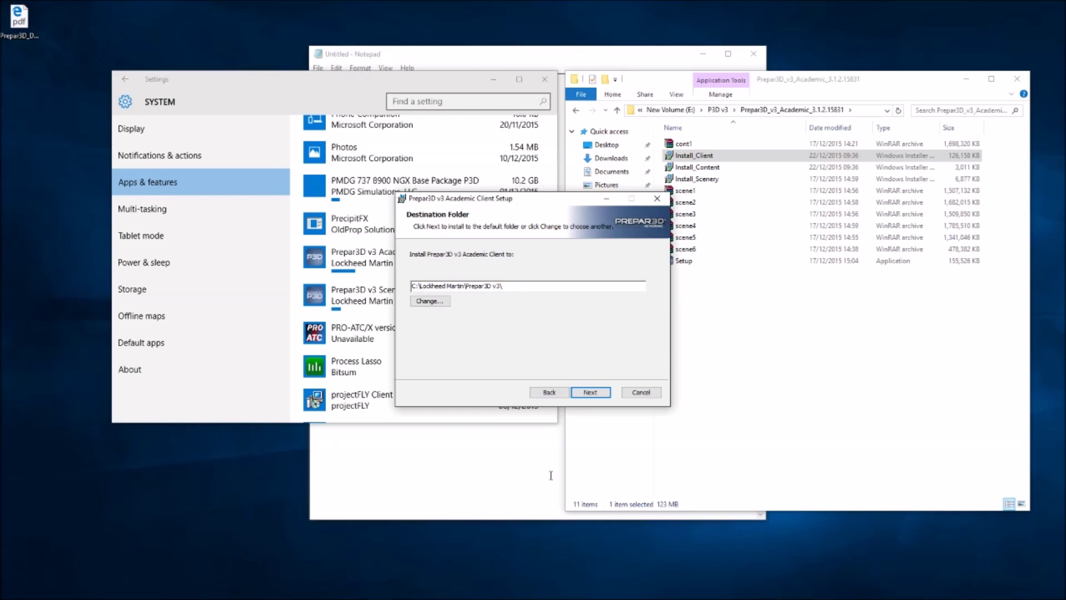
{"action": "left_click", "coordinate": [597, 392]}
Install the Academic Client and close the finished setup wizard.
{"action": "left_click", "coordinate": [583, 392]}
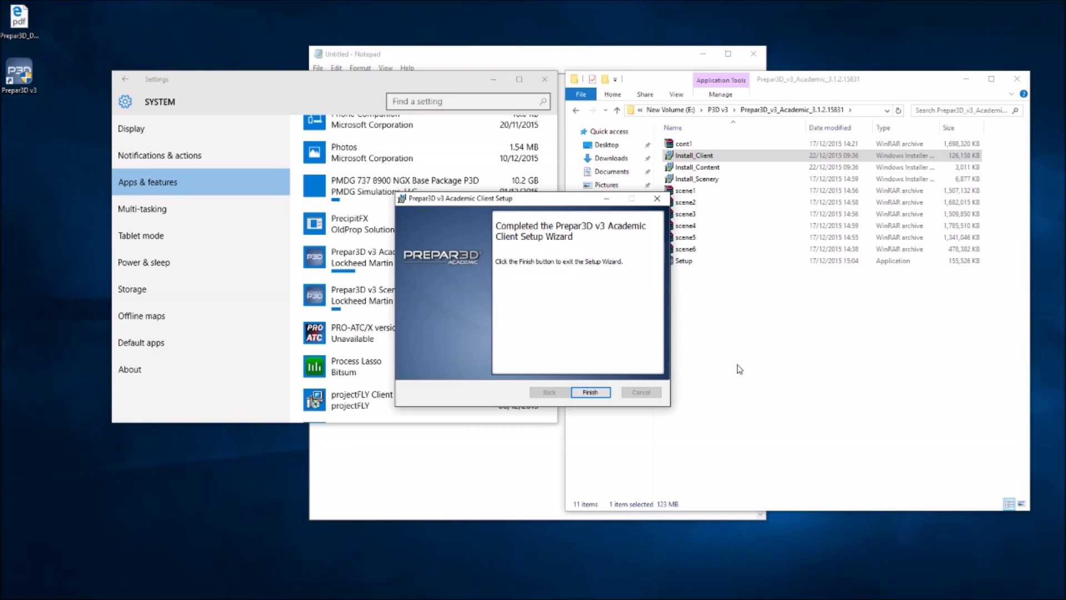
{"action": "left_click", "coordinate": [586, 393]}
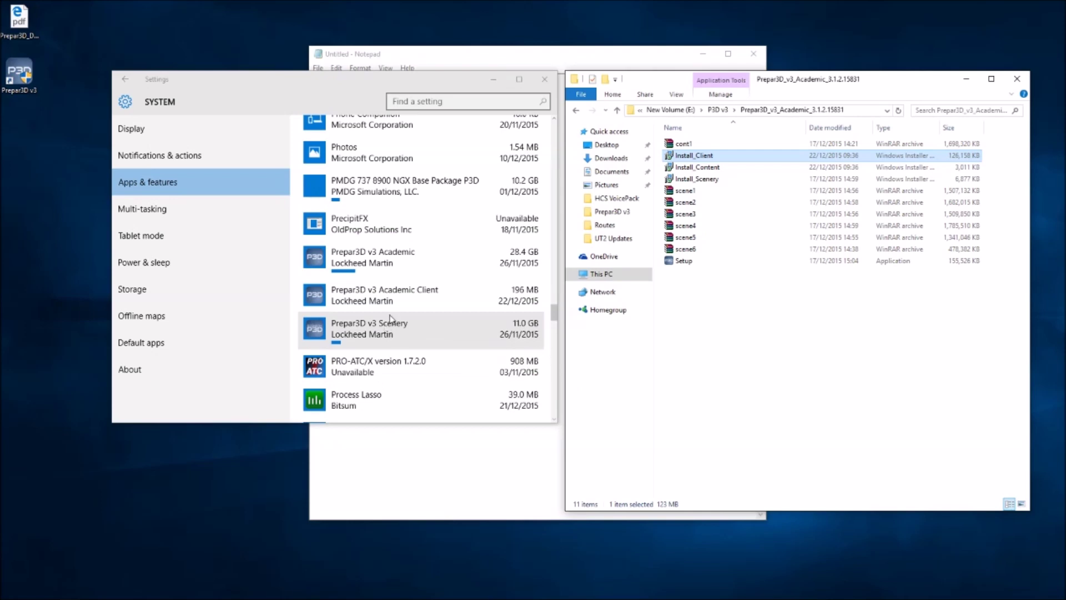
Install the Prepar3D v3 Content package from Install_Content, running its setup wizard to completion.
{"action": "left_click", "coordinate": [703, 168]}
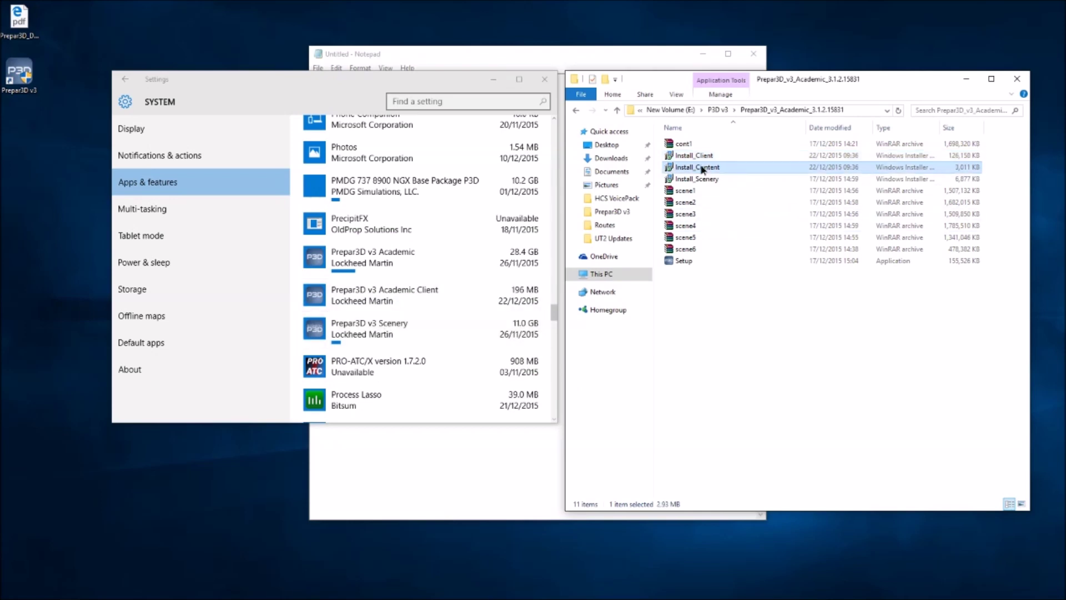
{"action": "right_click", "coordinate": [702, 168]}
{"action": "left_click", "coordinate": [736, 176]}
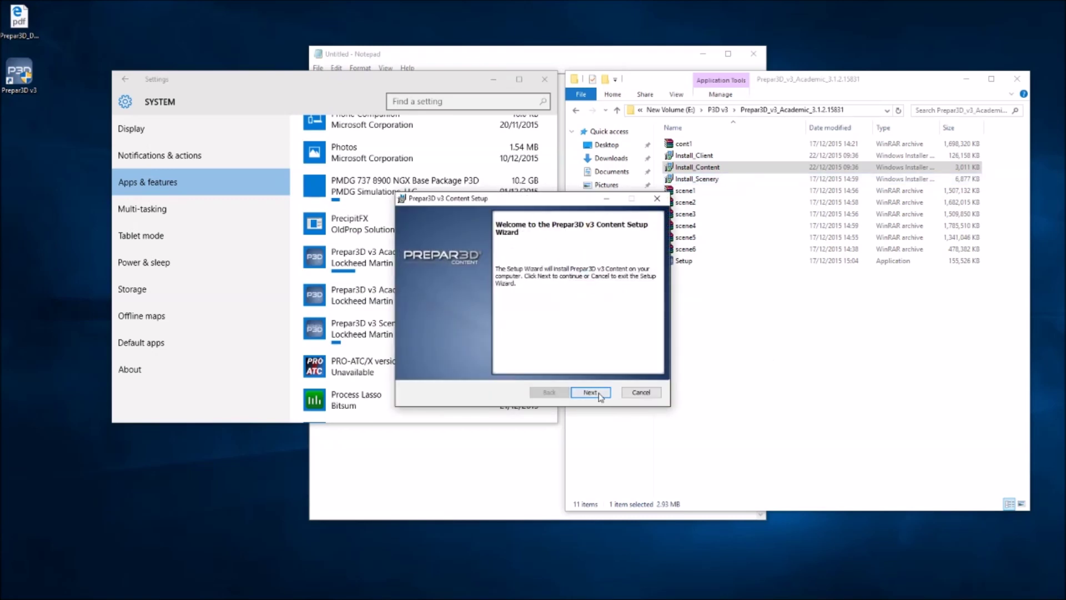
{"action": "left_click", "coordinate": [598, 392]}
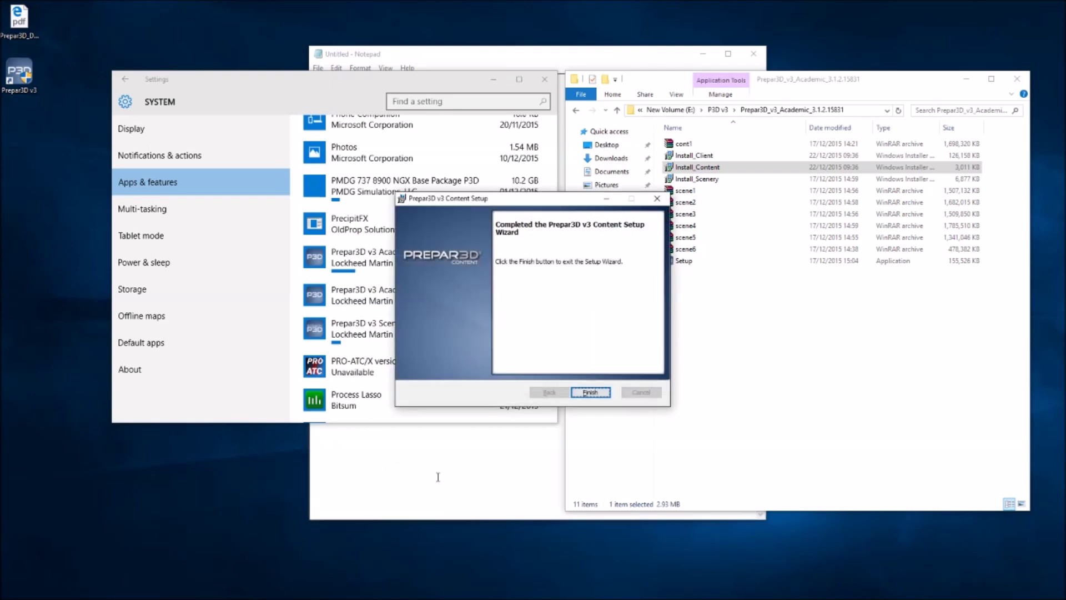
{"action": "left_click", "coordinate": [590, 393]}
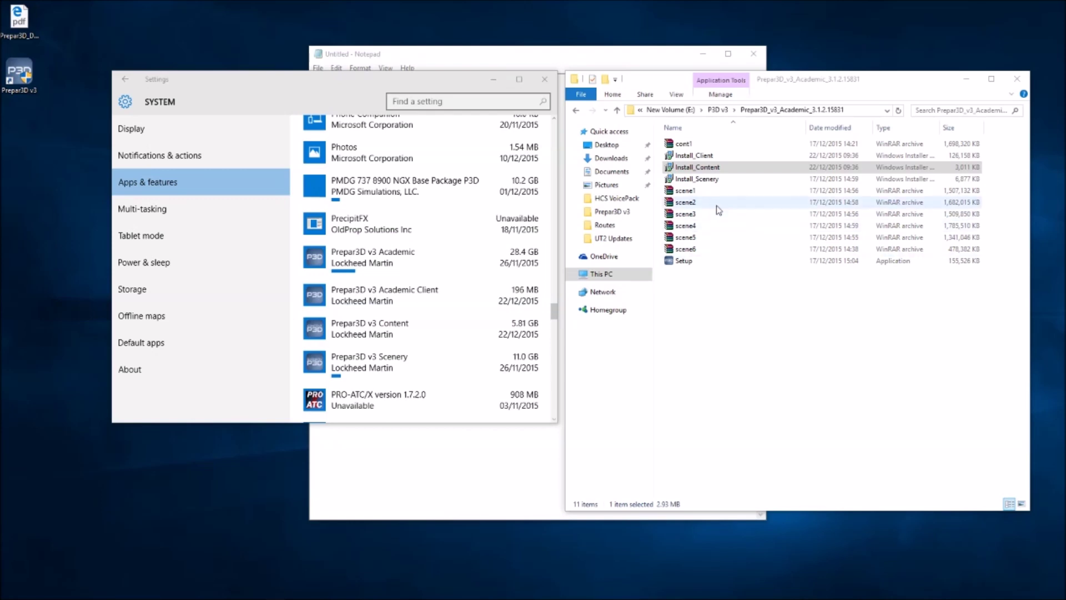
Inspect the Prepar3D_v3_Academic_3.0.10.14945 folder, then go back to the P3D v3 folder.
{"action": "left_click", "coordinate": [618, 111]}
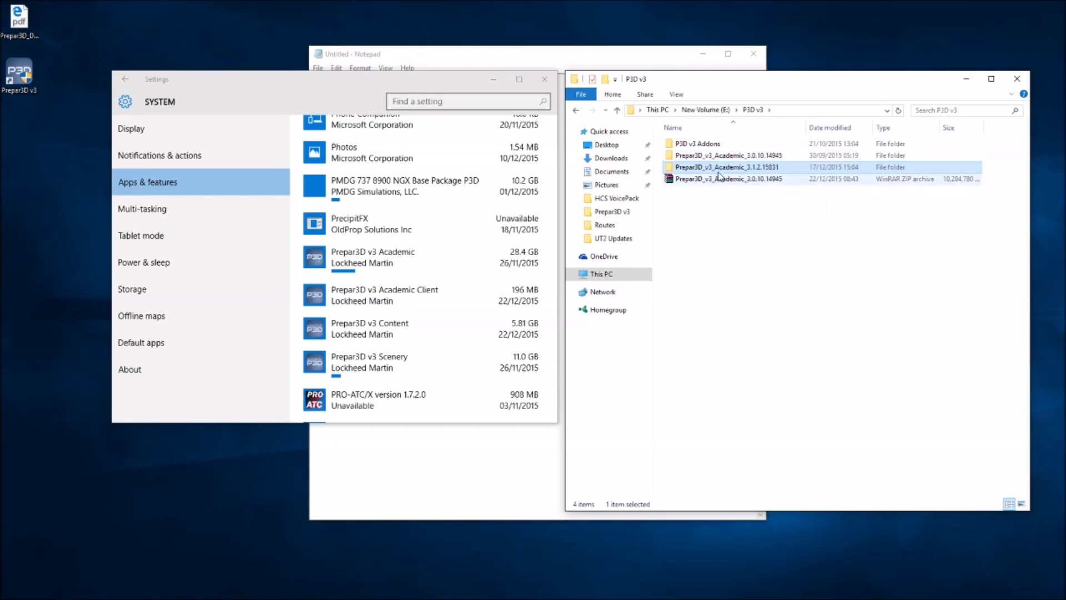
{"action": "left_click", "coordinate": [700, 156]}
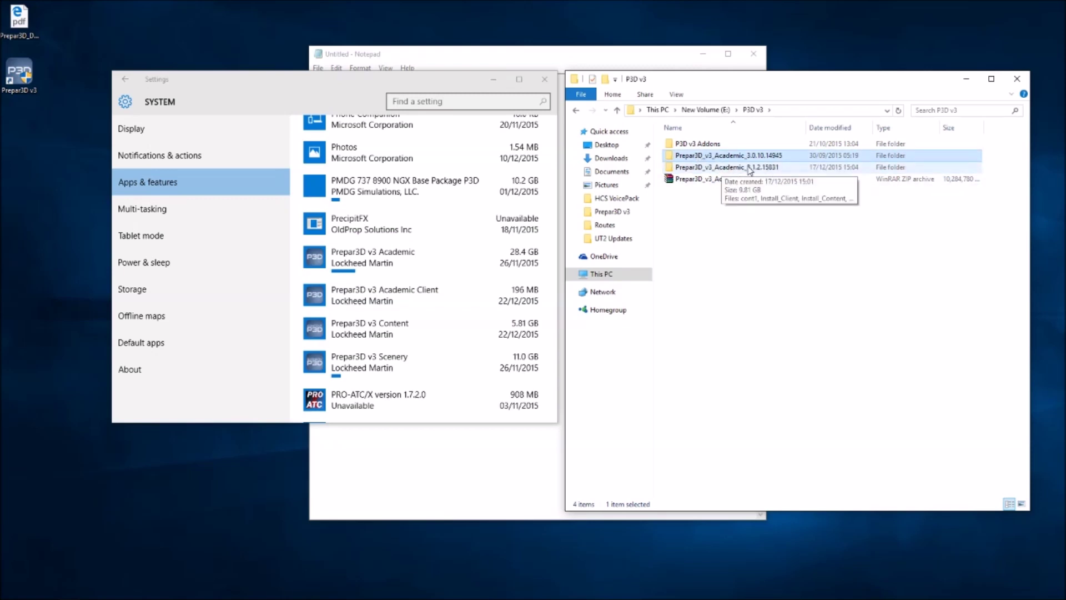
{"action": "double_click", "coordinate": [740, 157]}
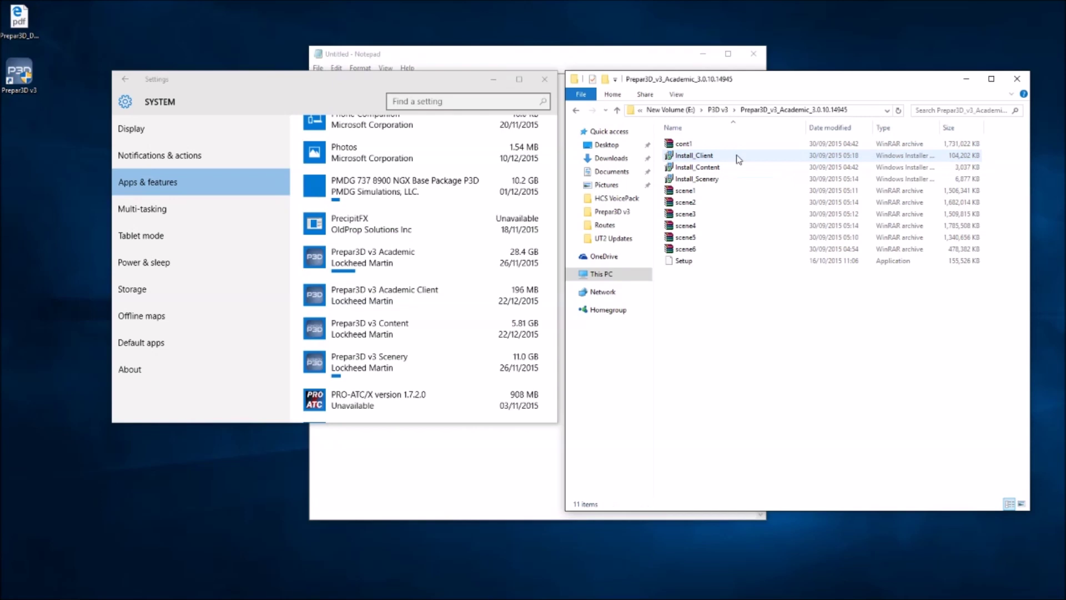
{"action": "left_click", "coordinate": [620, 111]}
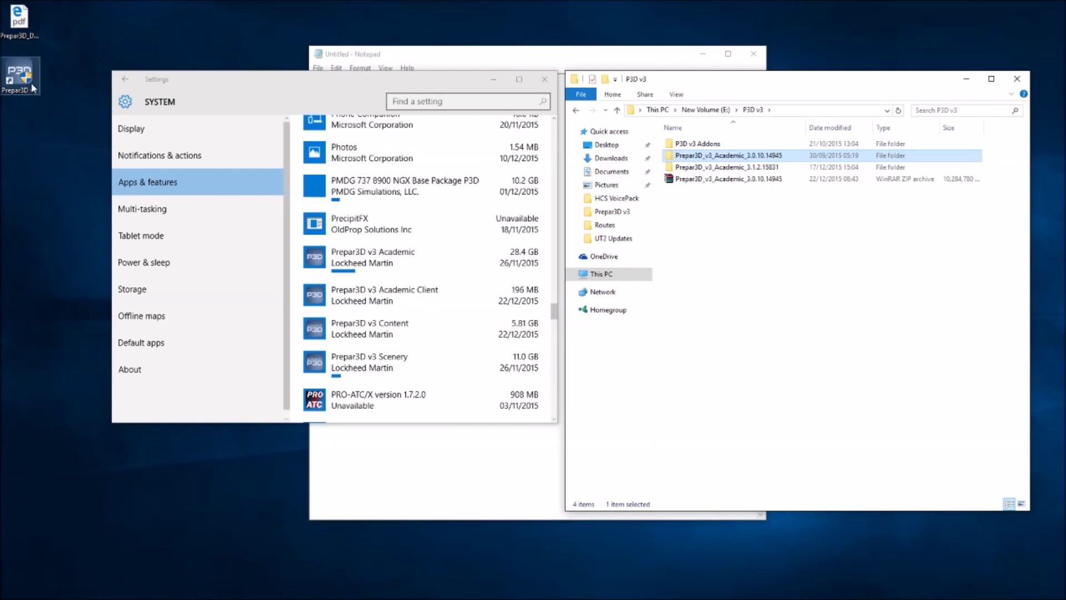
{"action": "right_click", "coordinate": [21, 72]}
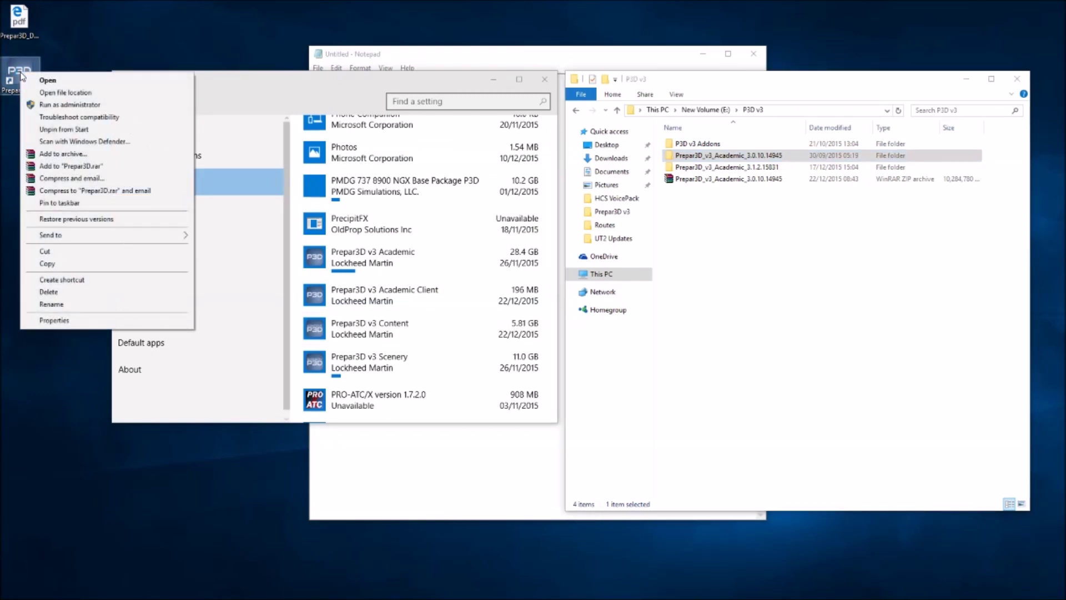
Run Prepar3D v3 as administrator and complete its online activation.
{"action": "left_click", "coordinate": [62, 105]}
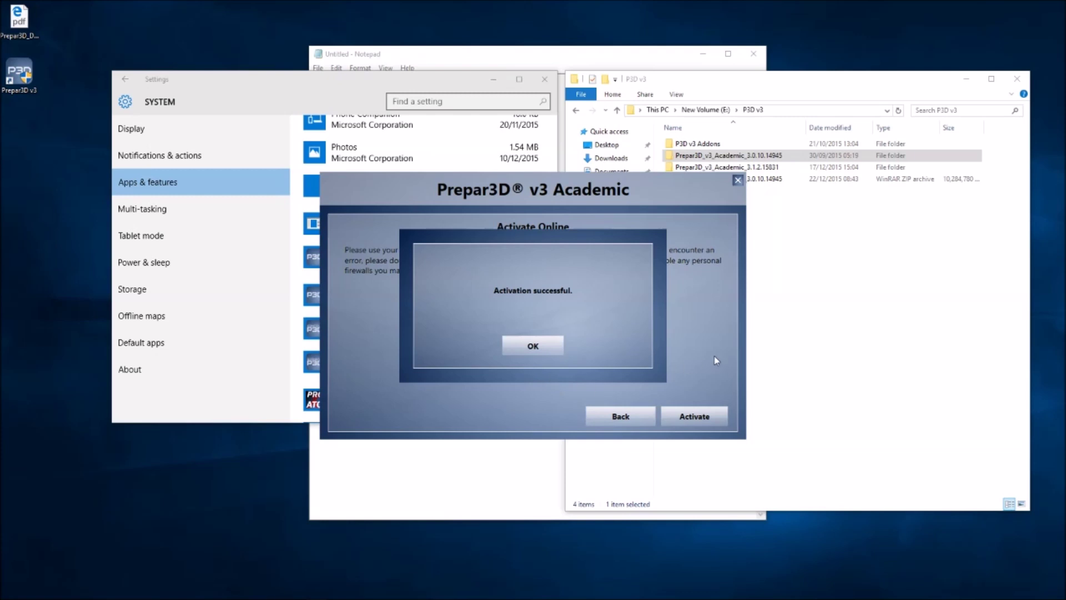
Acknowledge activation, decline the untested ObjectFlow module, and open File Explorer on This PC.
{"action": "left_click", "coordinate": [535, 349]}
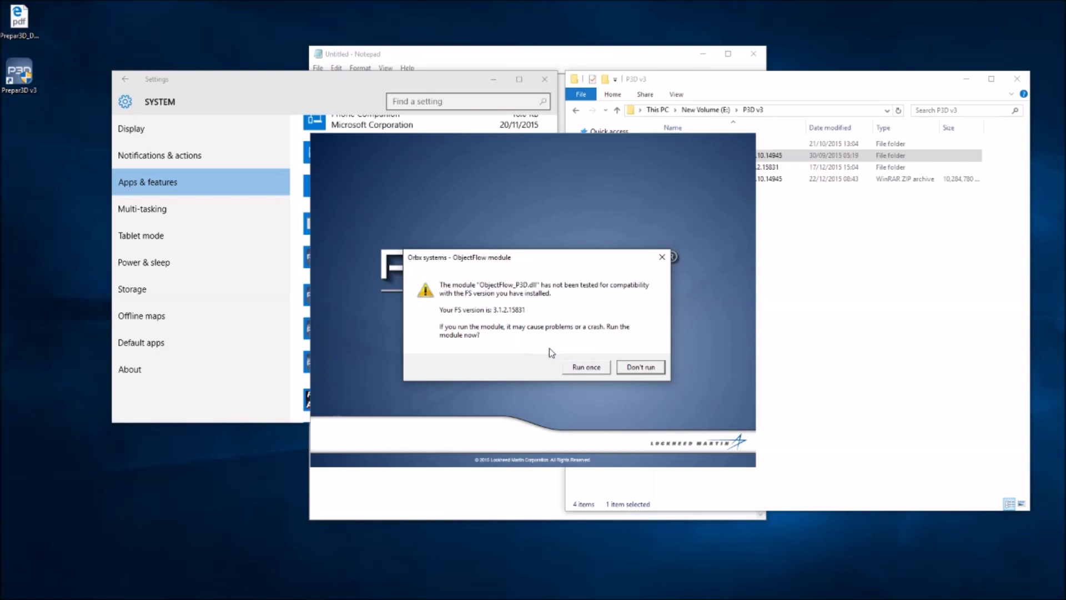
{"action": "left_click", "coordinate": [641, 368]}
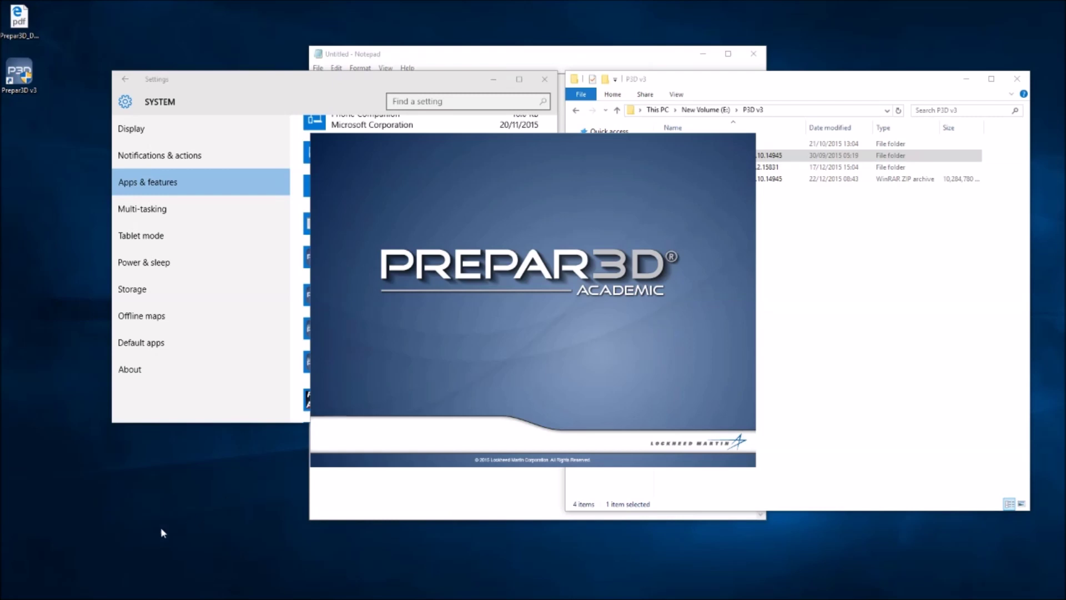
{"action": "mouse_move", "coordinate": [164, 598]}
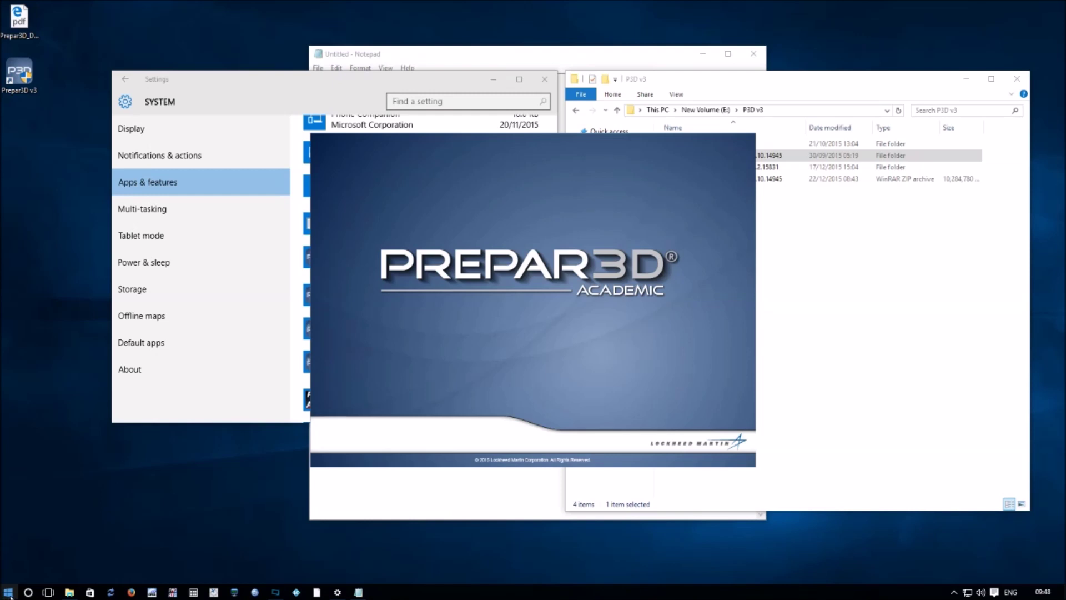
{"action": "left_click", "coordinate": [8, 591]}
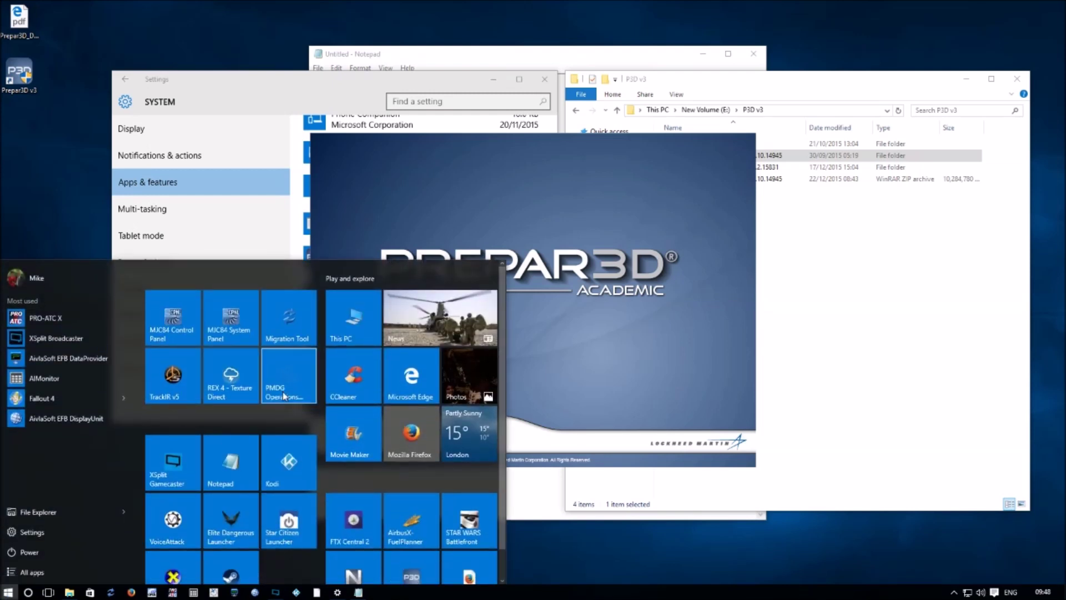
{"action": "left_click", "coordinate": [353, 319]}
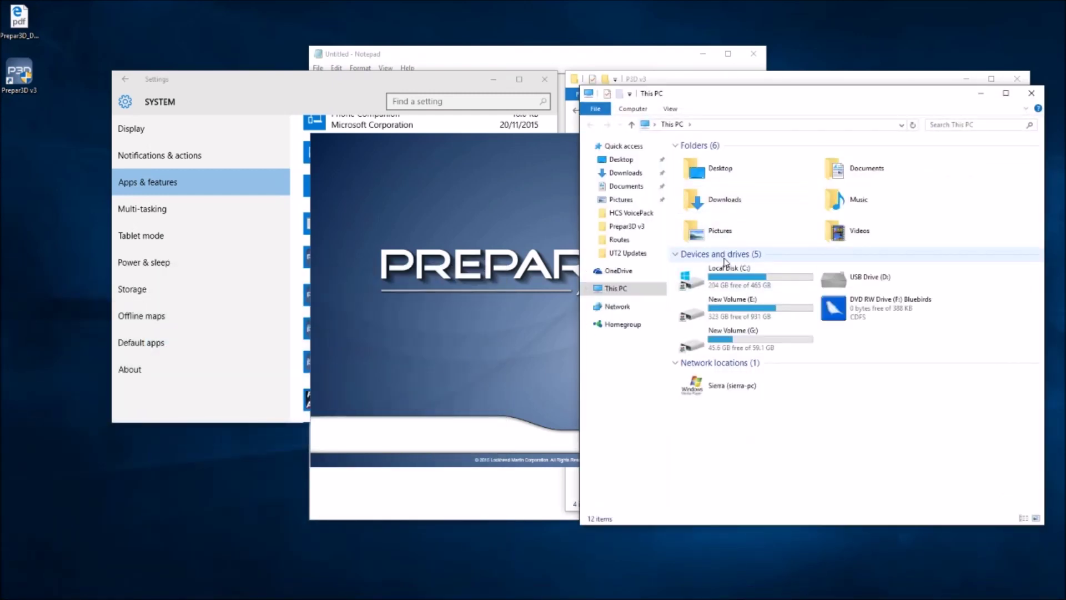
Browse C:\Users\(user)\AppData\Roaming\Lockheed Martin and open the Prepar3D v3 settings folder.
{"action": "double_click", "coordinate": [724, 261]}
{"action": "scroll", "coordinate": [736, 452], "scroll_direction": "down", "scroll_amount": 4}
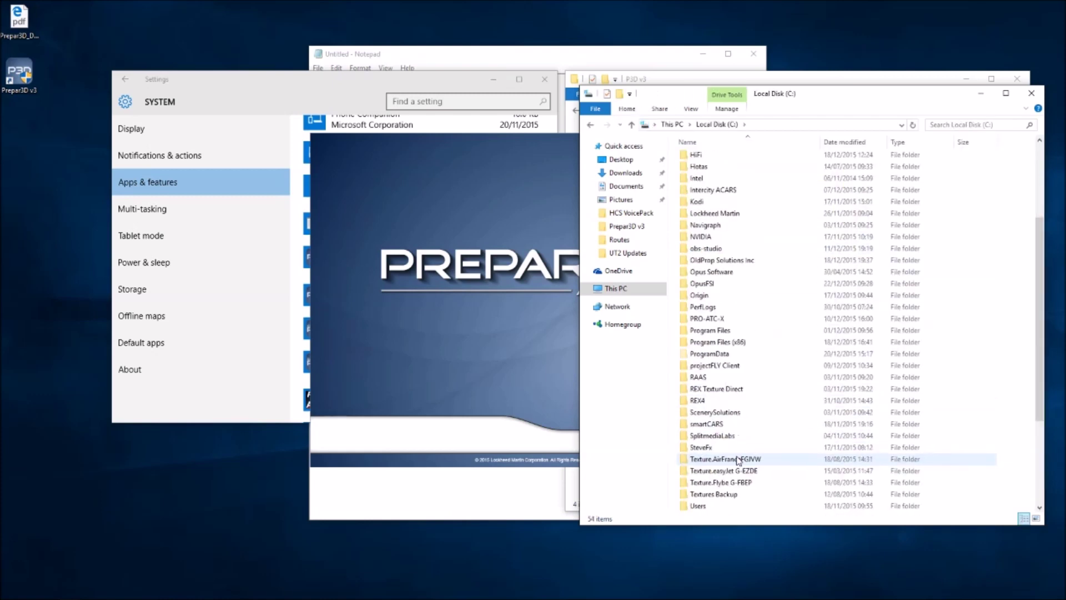
{"action": "scroll", "coordinate": [739, 459], "scroll_direction": "down", "scroll_amount": 3}
{"action": "double_click", "coordinate": [705, 369]}
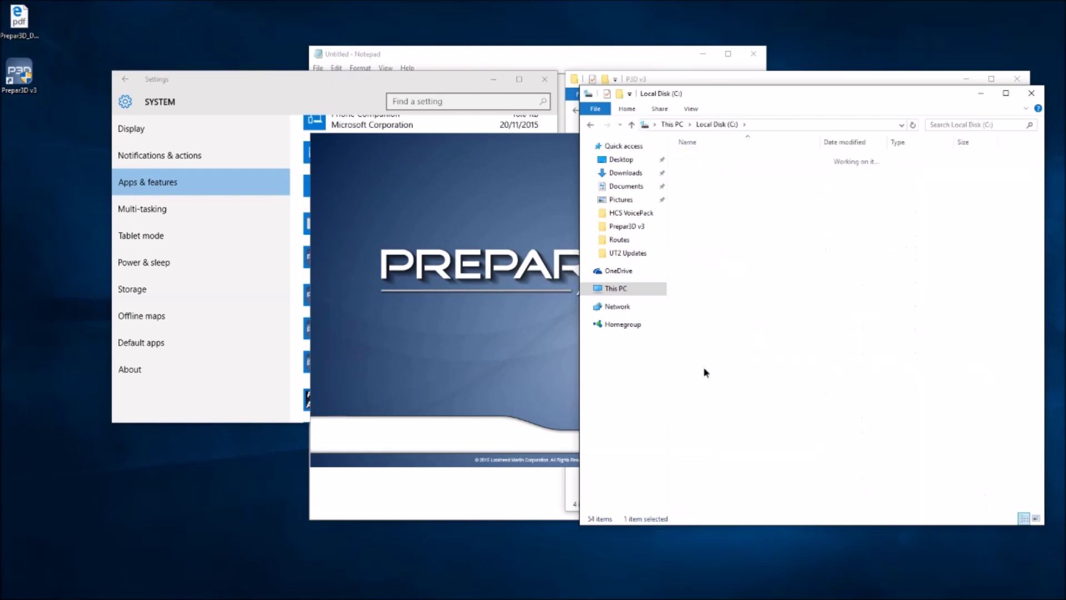
{"action": "double_click", "coordinate": [711, 183]}
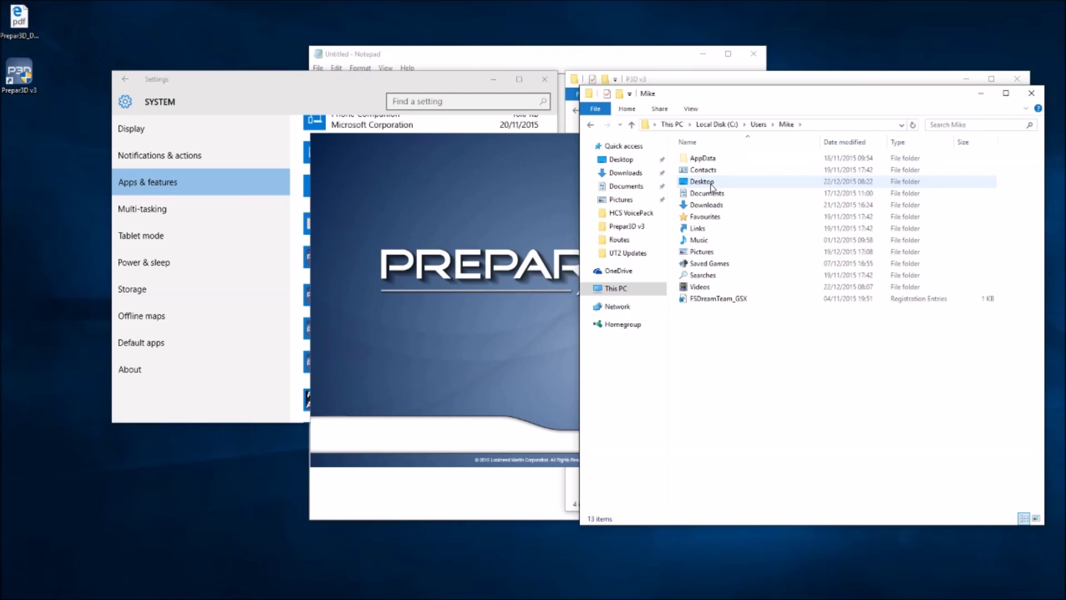
{"action": "double_click", "coordinate": [704, 158]}
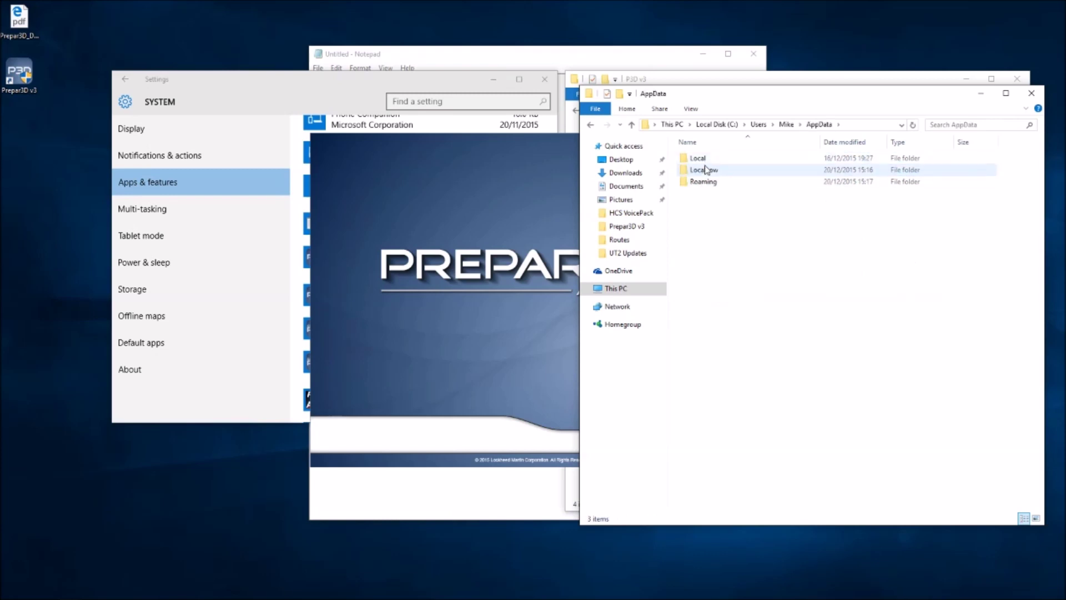
{"action": "double_click", "coordinate": [703, 182]}
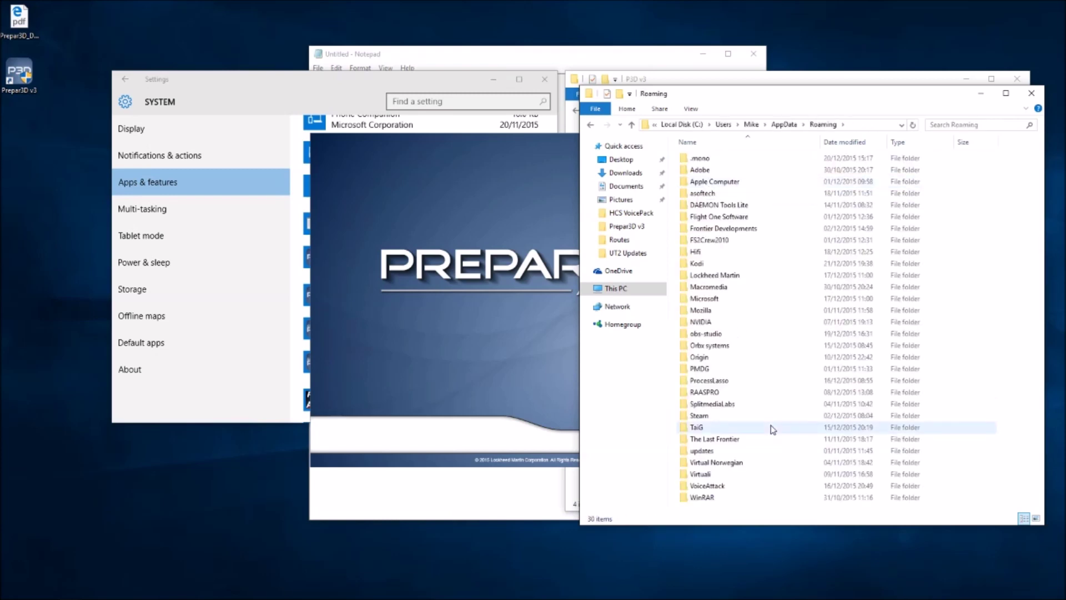
{"action": "double_click", "coordinate": [714, 276]}
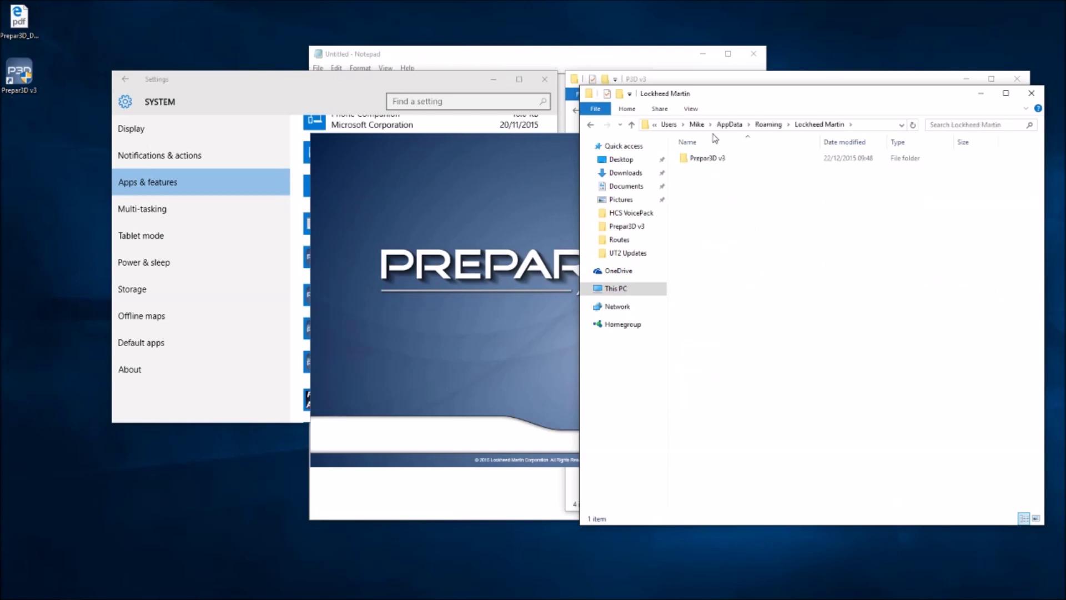
{"action": "left_click", "coordinate": [704, 160]}
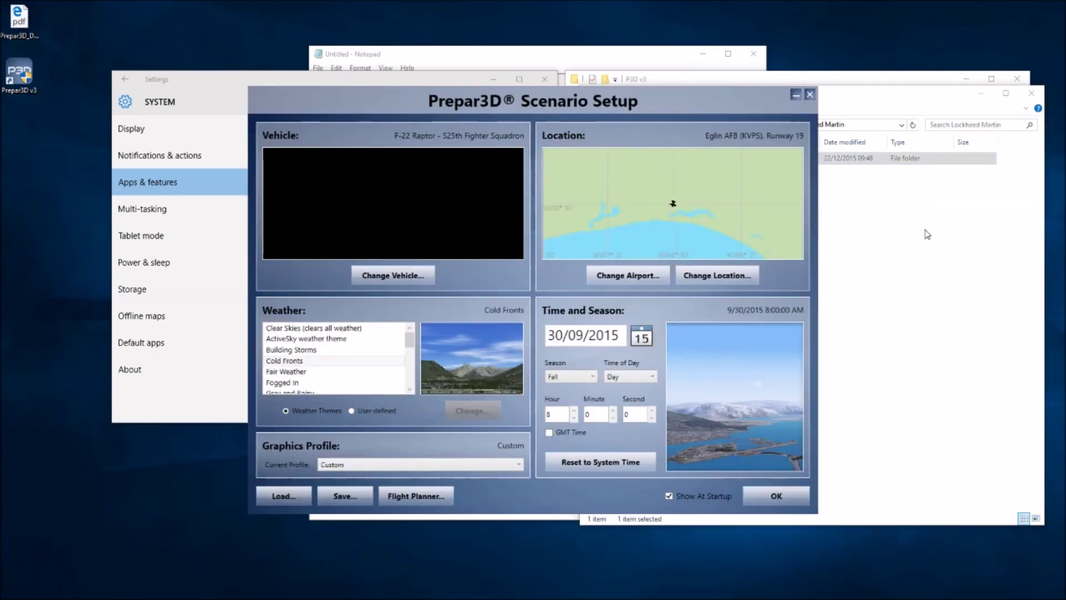
{"action": "left_click", "coordinate": [927, 233]}
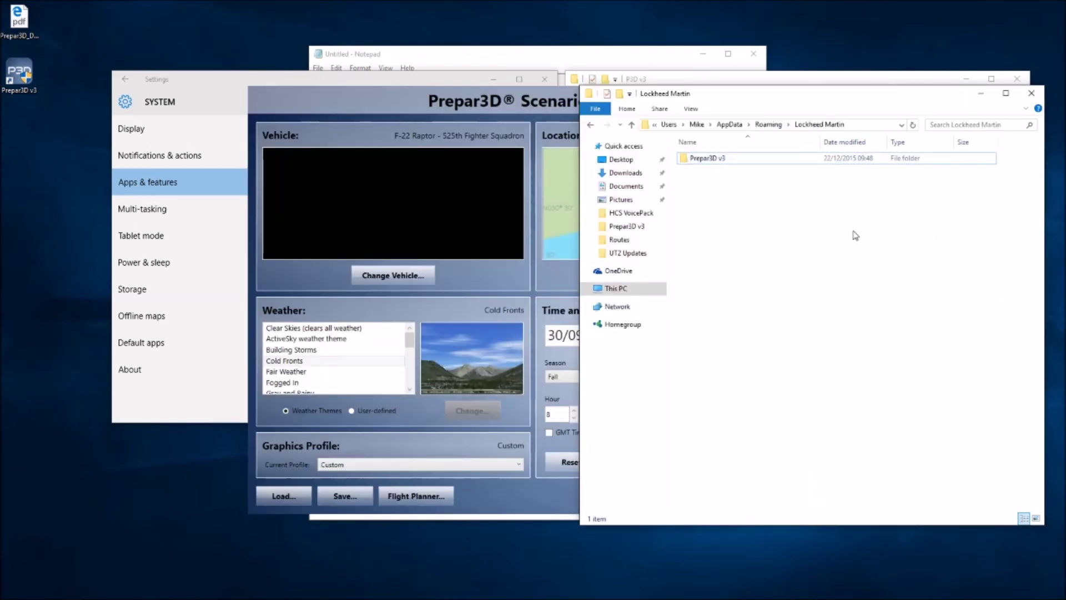
{"action": "double_click", "coordinate": [700, 160]}
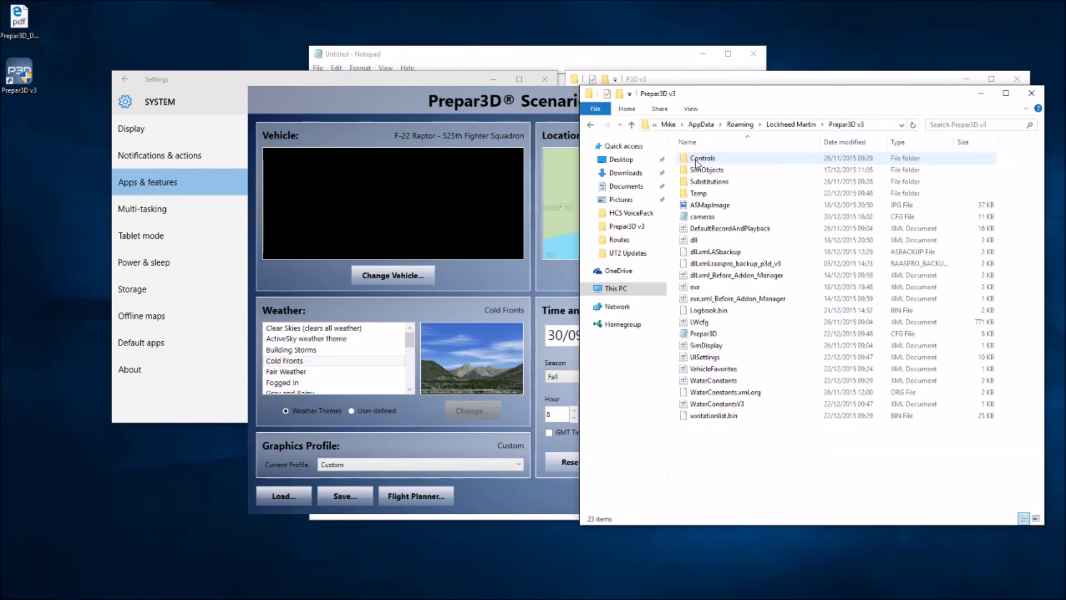
{"action": "double_click", "coordinate": [703, 334]}
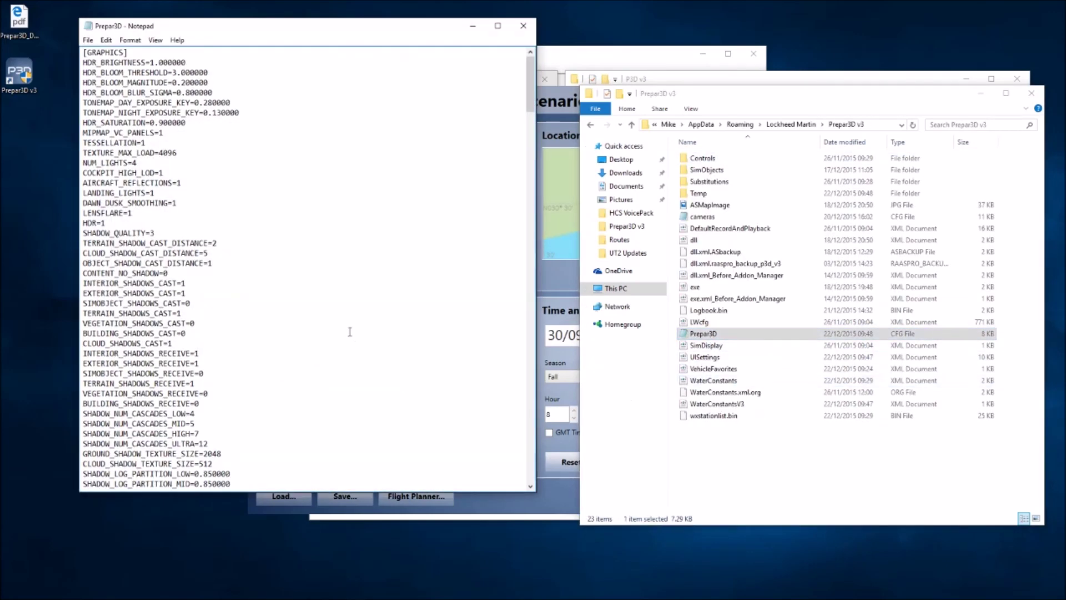
{"action": "scroll", "coordinate": [350, 332], "scroll_direction": "down", "scroll_amount": 10}
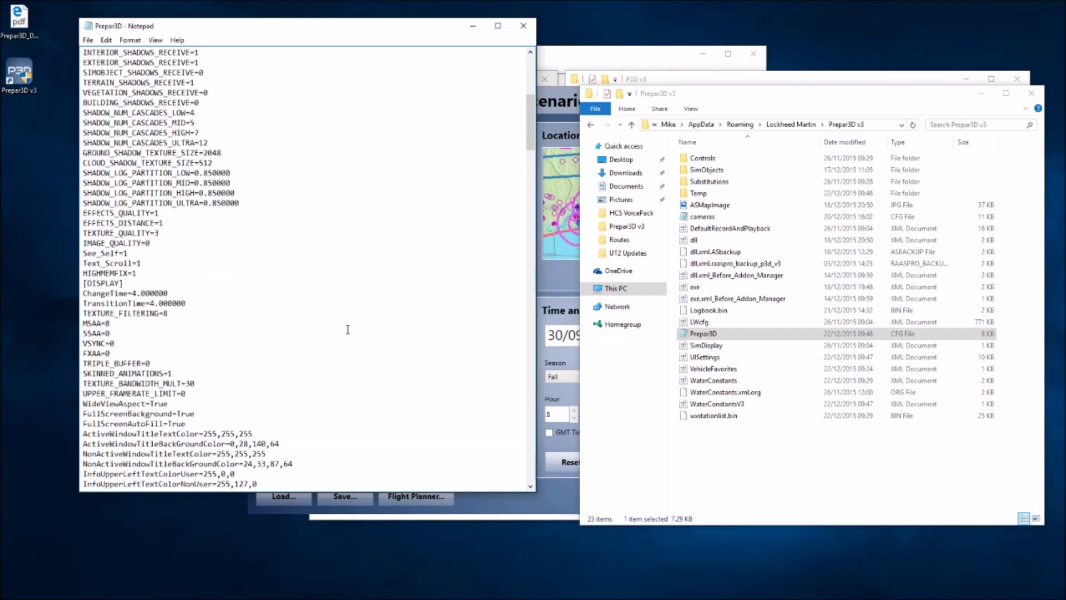
{"action": "scroll", "coordinate": [347, 329], "scroll_direction": "down", "scroll_amount": 20}
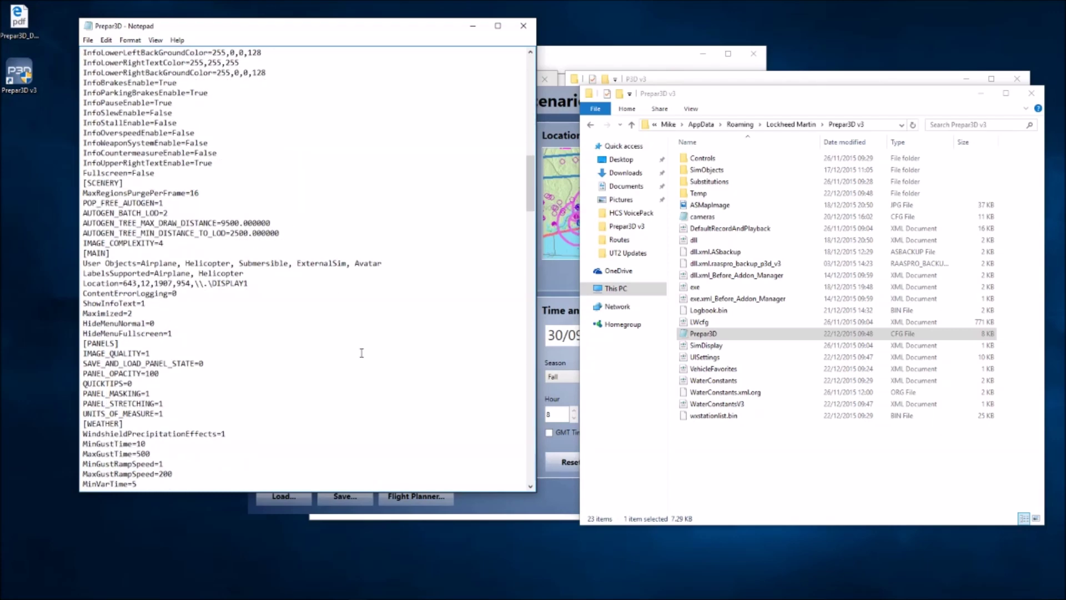
{"action": "scroll", "coordinate": [362, 353], "scroll_direction": "down", "scroll_amount": 20}
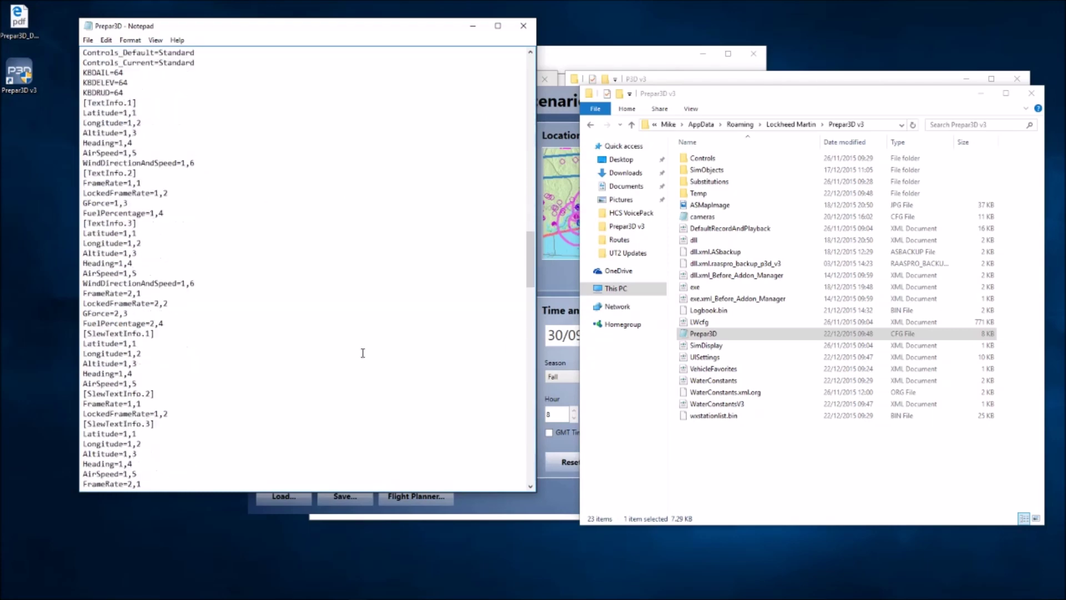
{"action": "scroll", "coordinate": [364, 358], "scroll_direction": "down", "scroll_amount": 12}
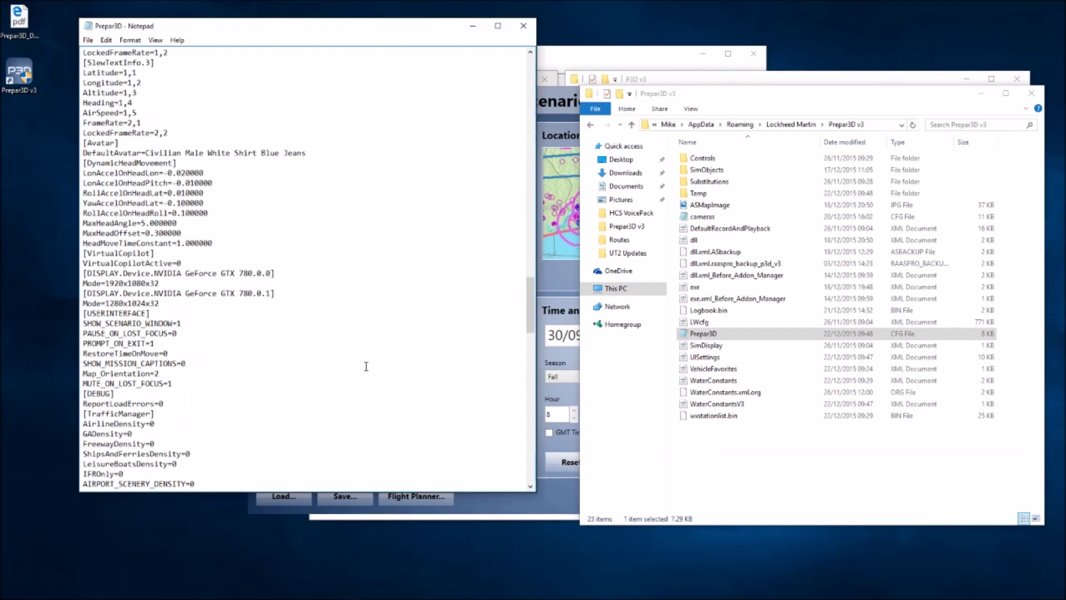
{"action": "scroll", "coordinate": [364, 365], "scroll_direction": "down", "scroll_amount": 14}
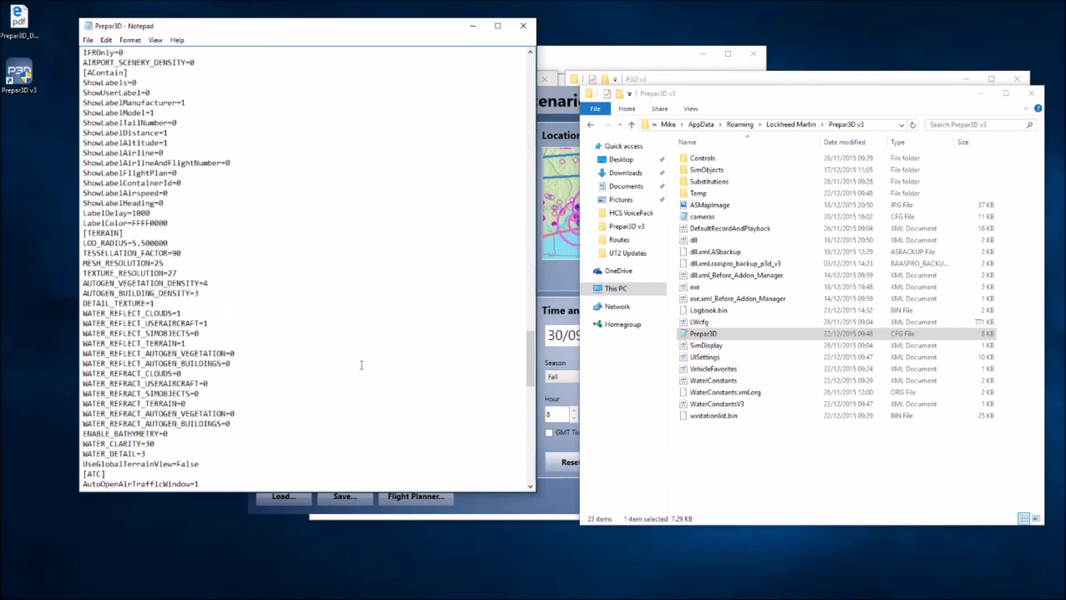
{"action": "scroll", "coordinate": [362, 365], "scroll_direction": "down", "scroll_amount": 10}
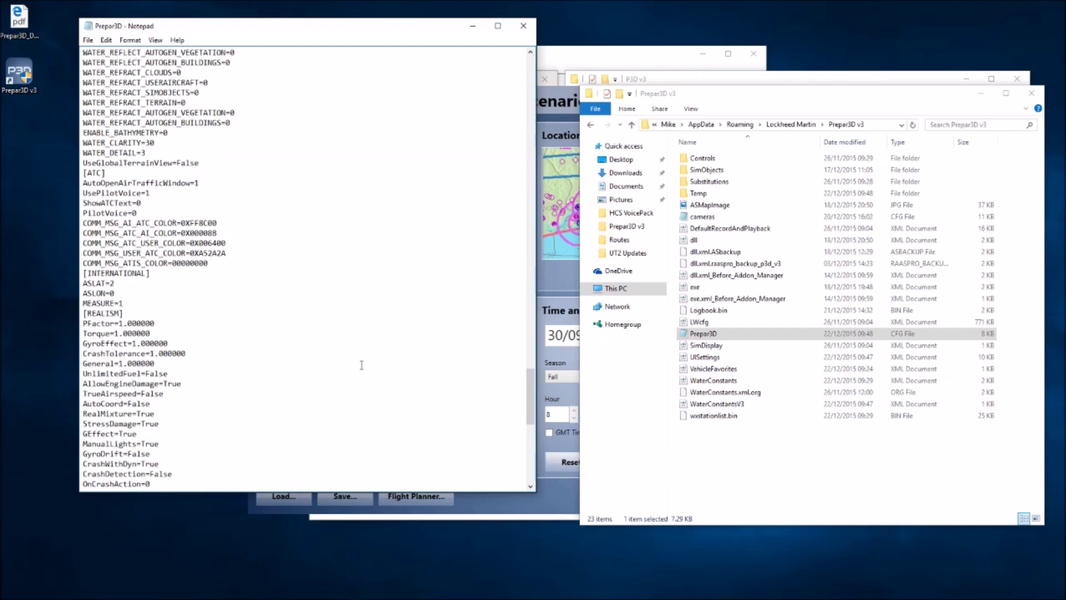
{"action": "scroll", "coordinate": [361, 365], "scroll_direction": "down", "scroll_amount": 7}
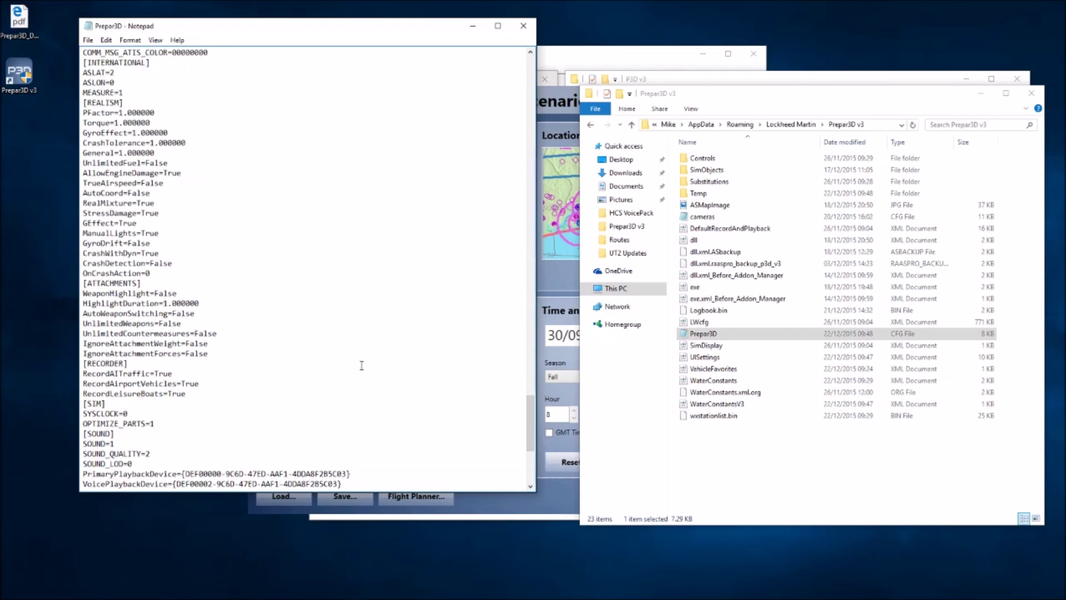
{"action": "scroll", "coordinate": [362, 365], "scroll_direction": "down", "scroll_amount": 2}
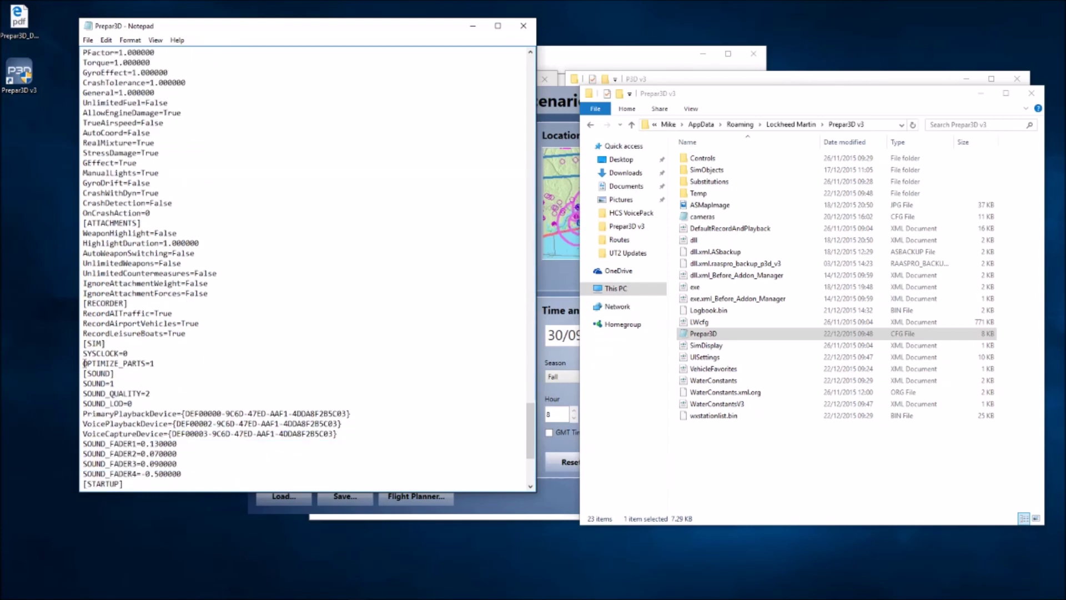
{"action": "left_click_drag", "start_coordinate": [85, 363], "coordinate": [155, 363]}
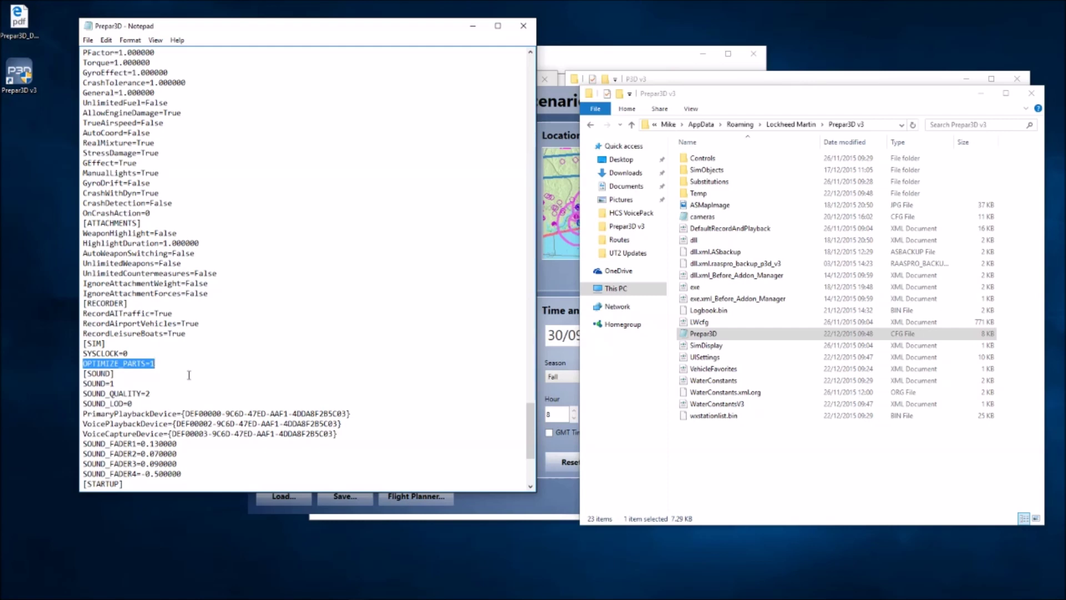
{"action": "left_click", "coordinate": [283, 341]}
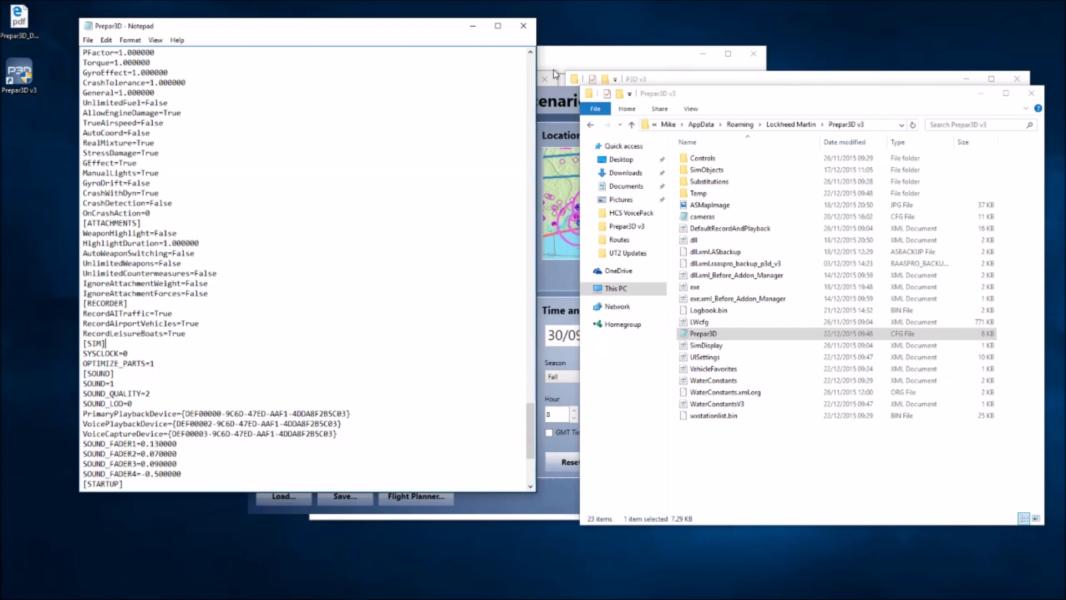
{"action": "left_click", "coordinate": [524, 28]}
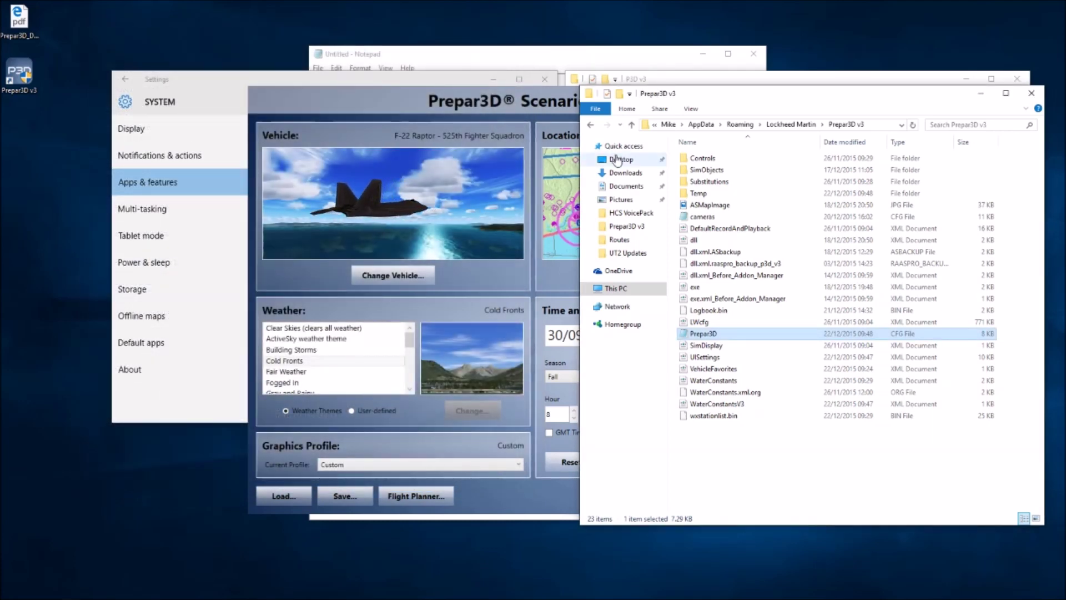
Close the Explorer window and pick the Boeing 737-86NNGX Norwegian Air Shuttle Winglets under Change Vehicle.
{"action": "left_click", "coordinate": [1031, 94]}
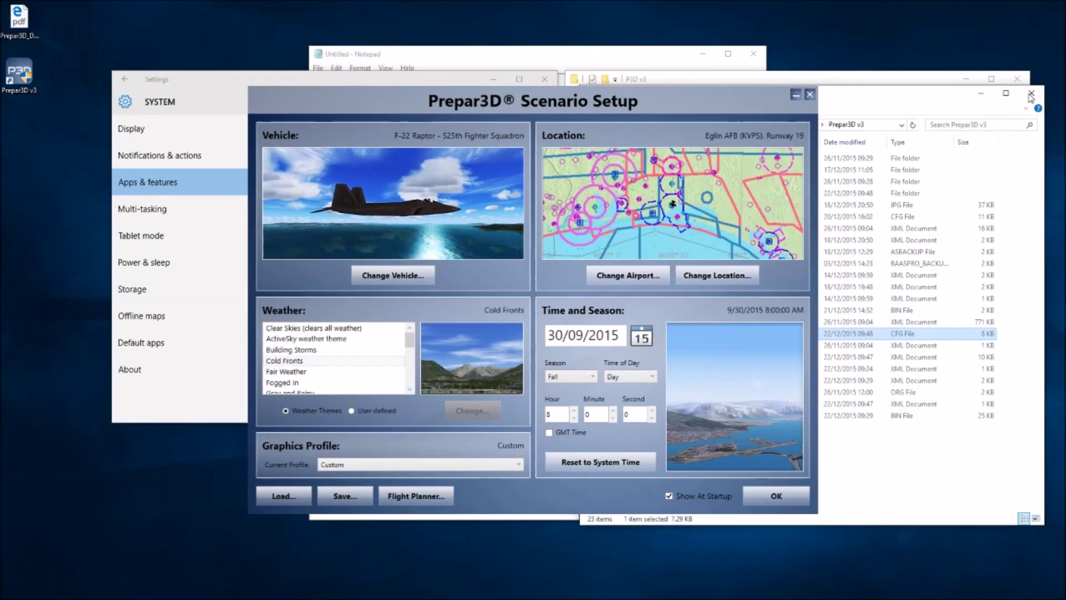
{"action": "left_click", "coordinate": [1031, 95]}
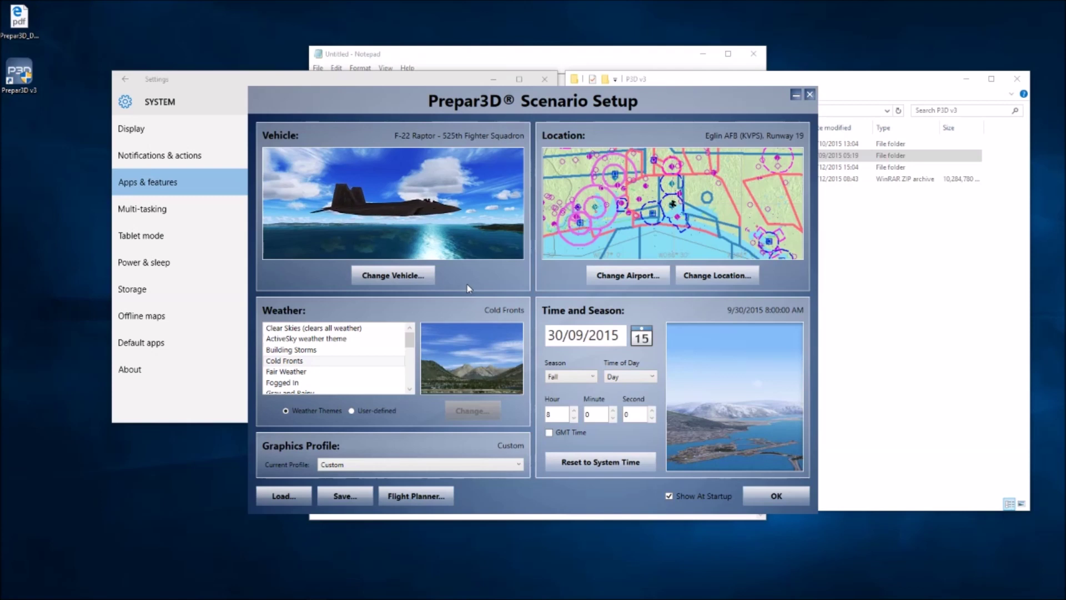
{"action": "left_click", "coordinate": [393, 275]}
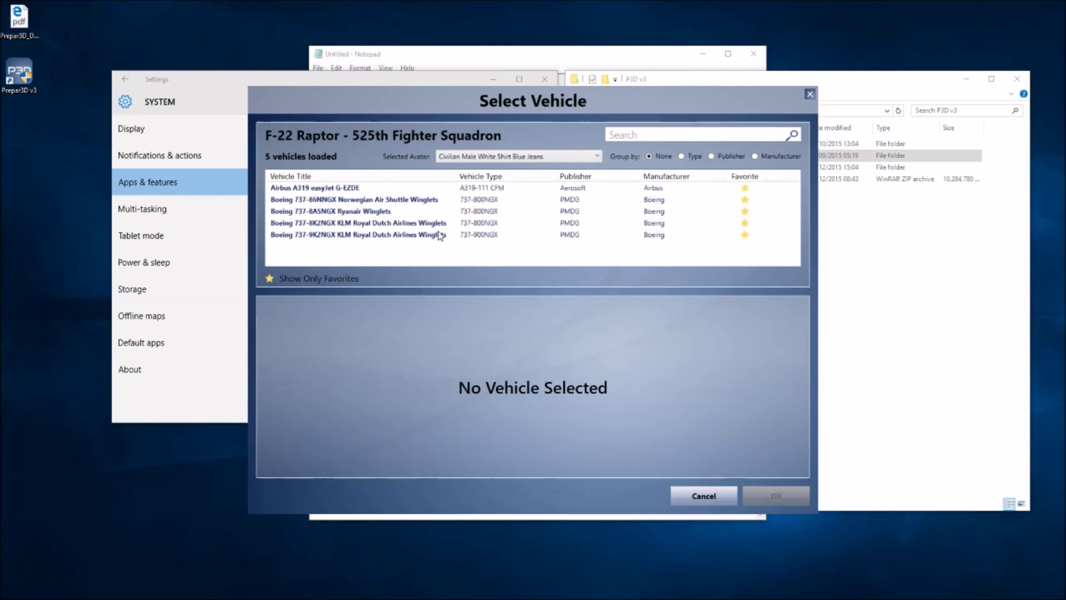
{"action": "left_click", "coordinate": [381, 201]}
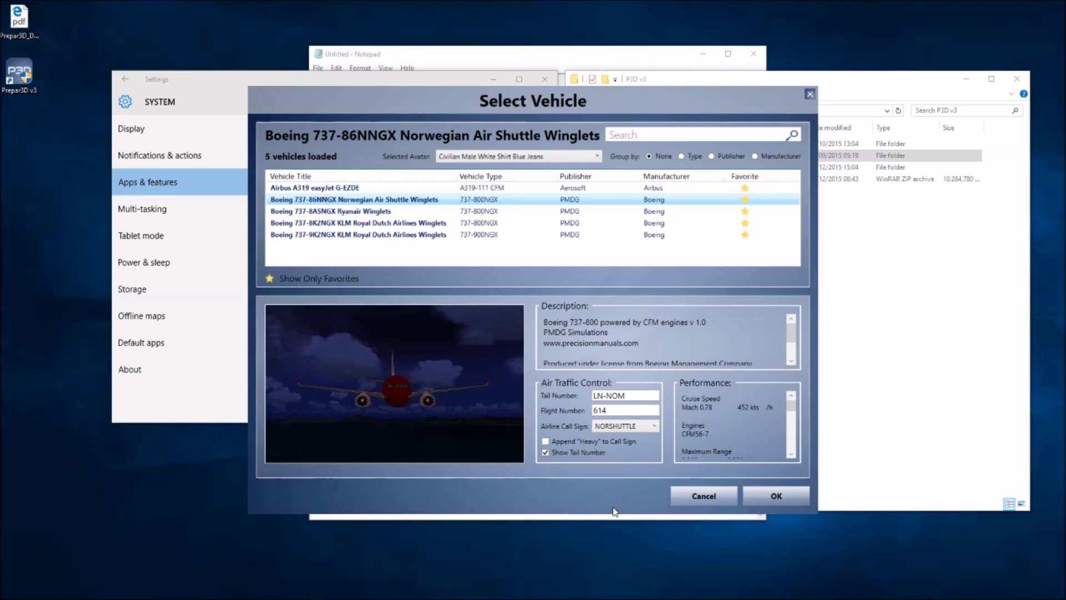
Confirm the Norwegian 737-86NNGX in Select Vehicle and return to Scenario Setup.
{"action": "left_click", "coordinate": [783, 499]}
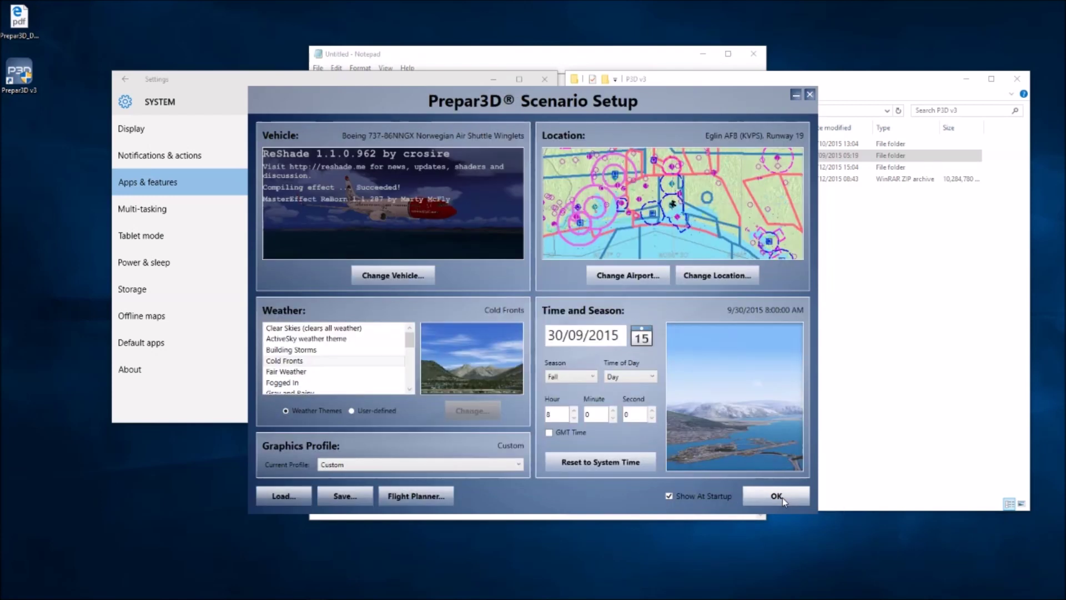
Start at Torp (ENTO) GATE 10 -- GATE MEDIUM and reset the scenario time to system time.
{"action": "left_click", "coordinate": [638, 275]}
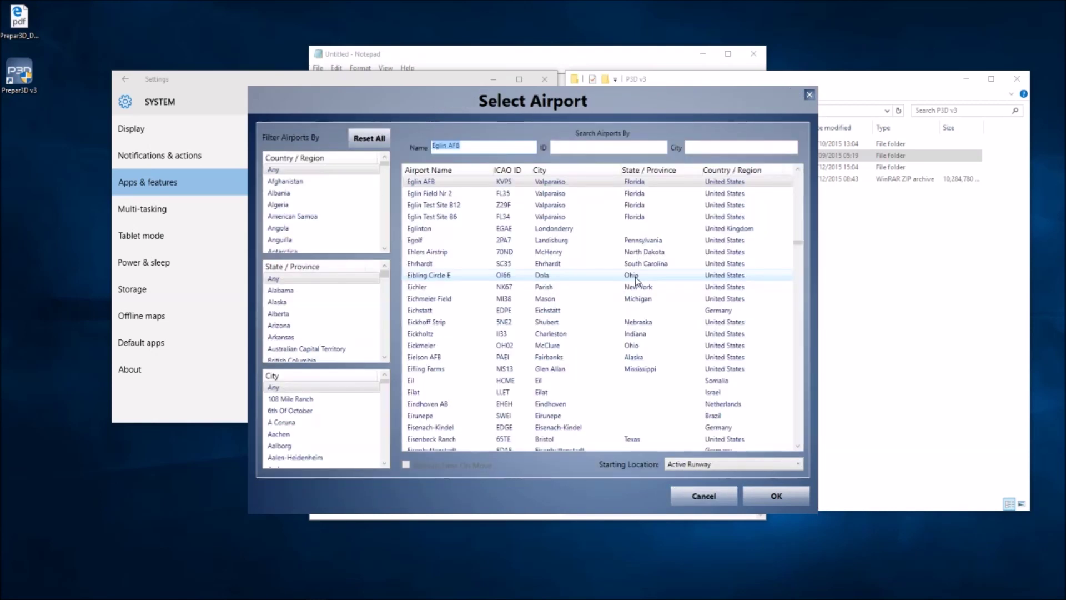
{"action": "left_click", "coordinate": [602, 147]}
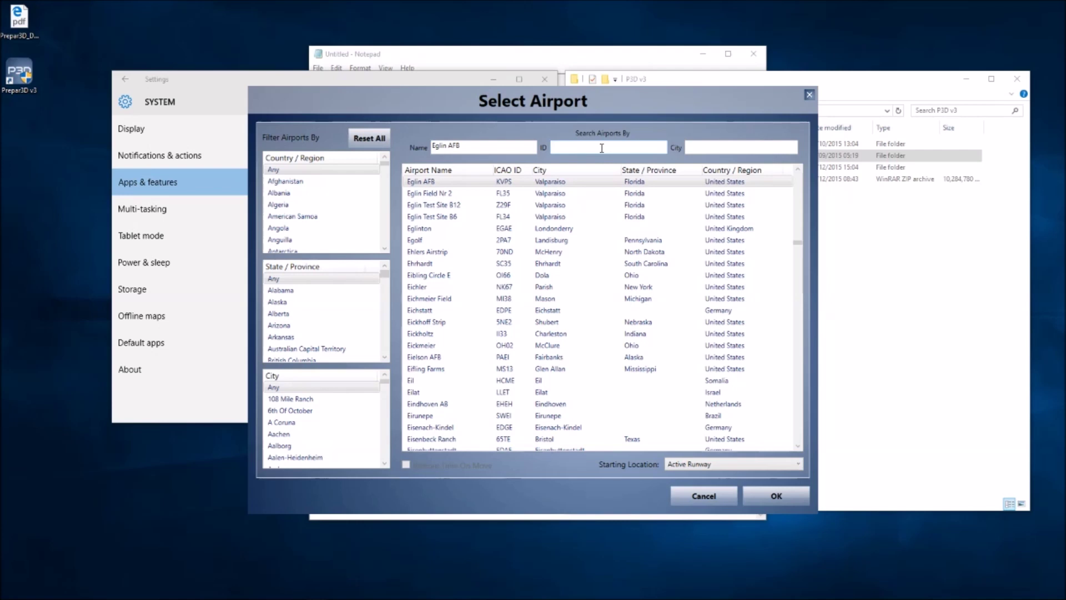
{"action": "type", "text": "ENTO"}
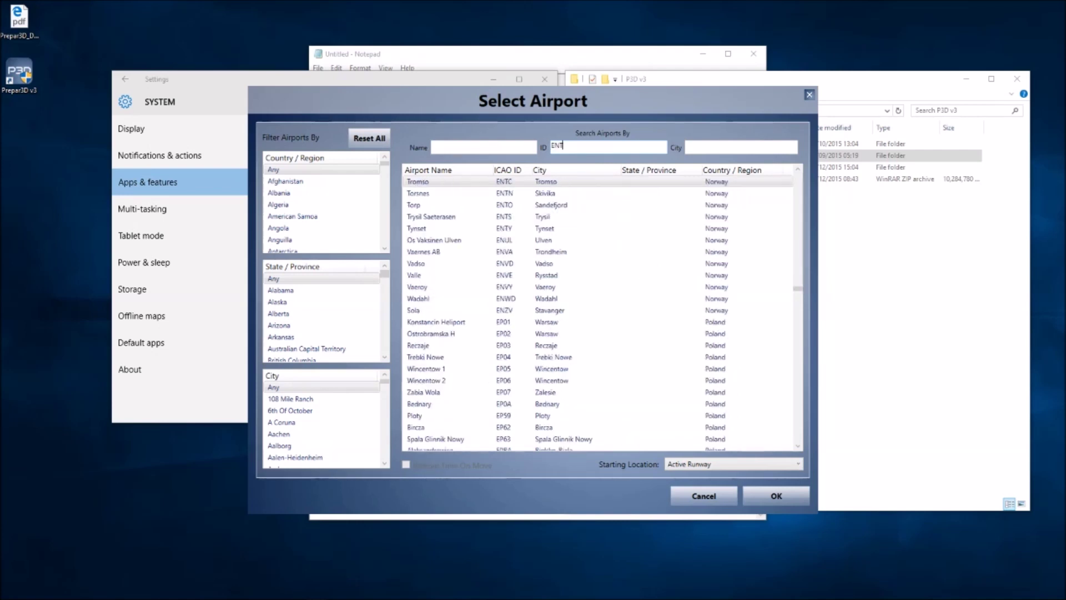
{"action": "left_click", "coordinate": [787, 466]}
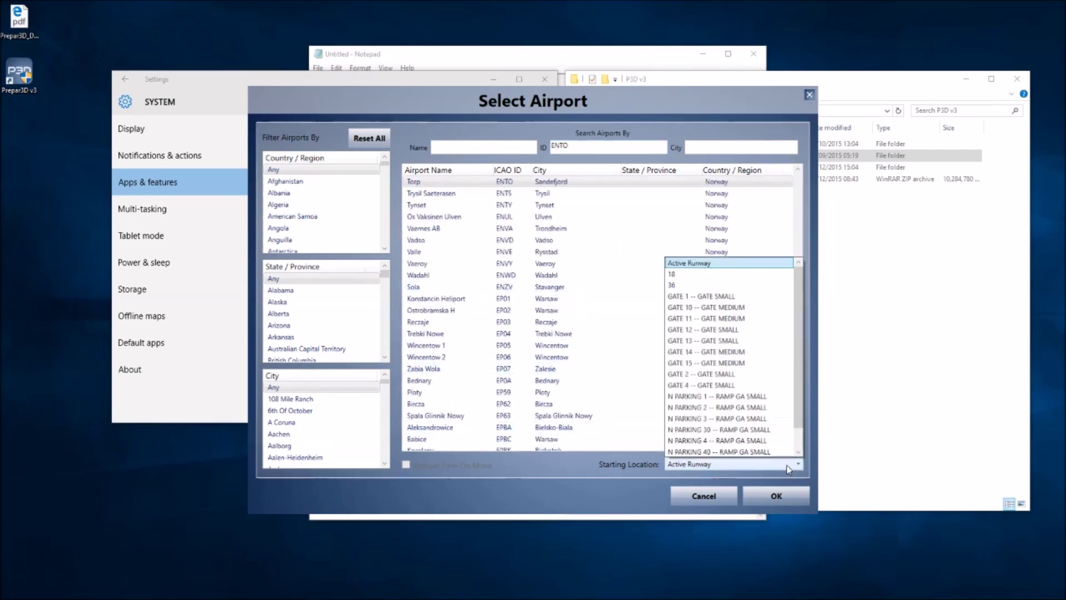
{"action": "left_click", "coordinate": [734, 307]}
{"action": "left_click", "coordinate": [777, 496]}
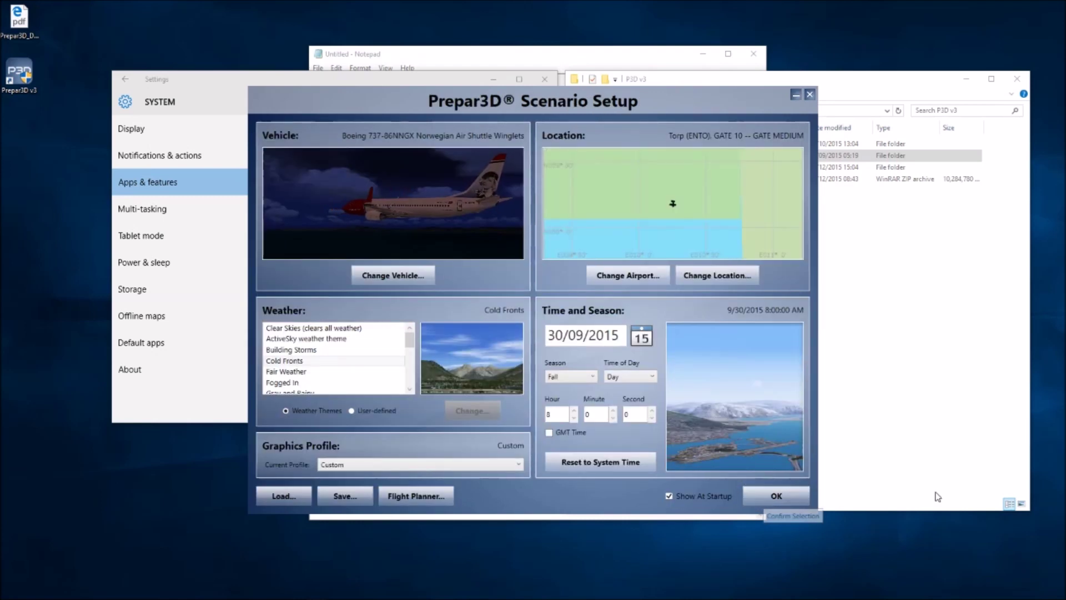
{"action": "left_click", "coordinate": [599, 463]}
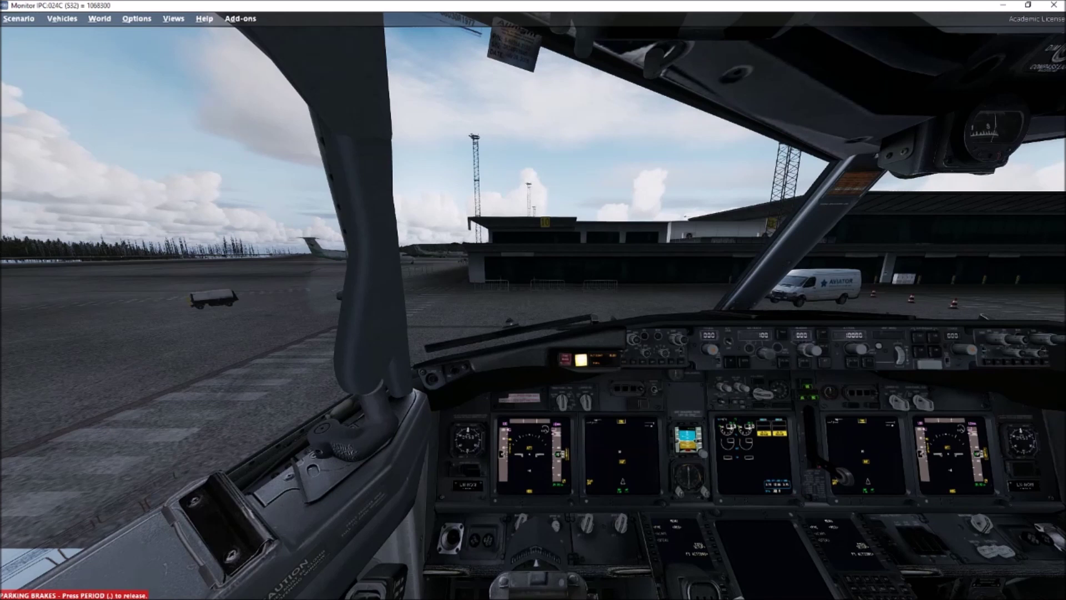
Check the Opus FSI Server window, then restore the forward cockpit view facing gate 10.
{"action": "mouse_move", "coordinate": [255, 597]}
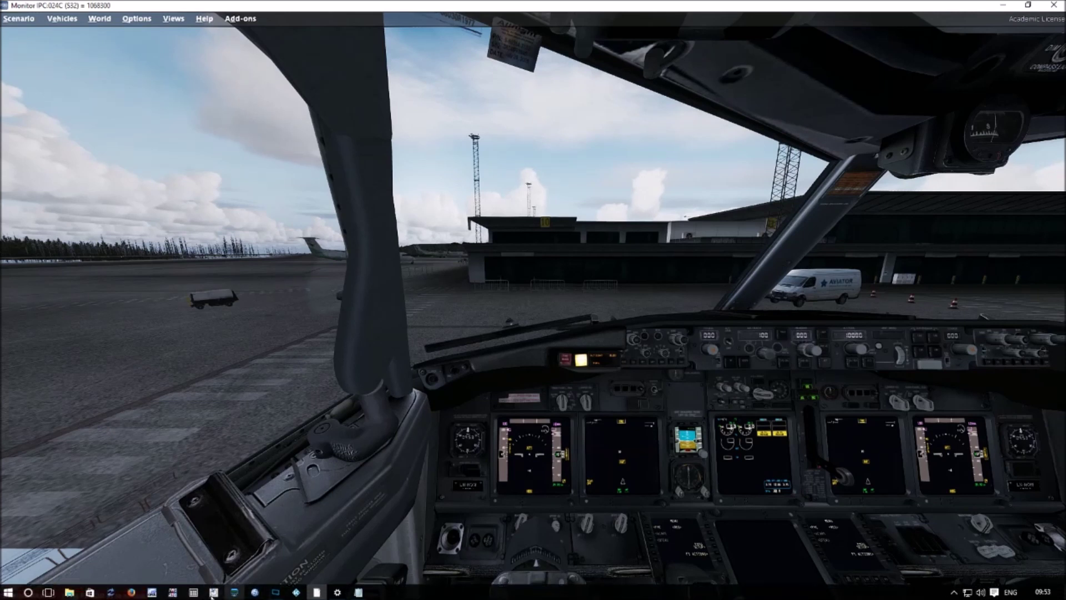
{"action": "left_click", "coordinate": [151, 596]}
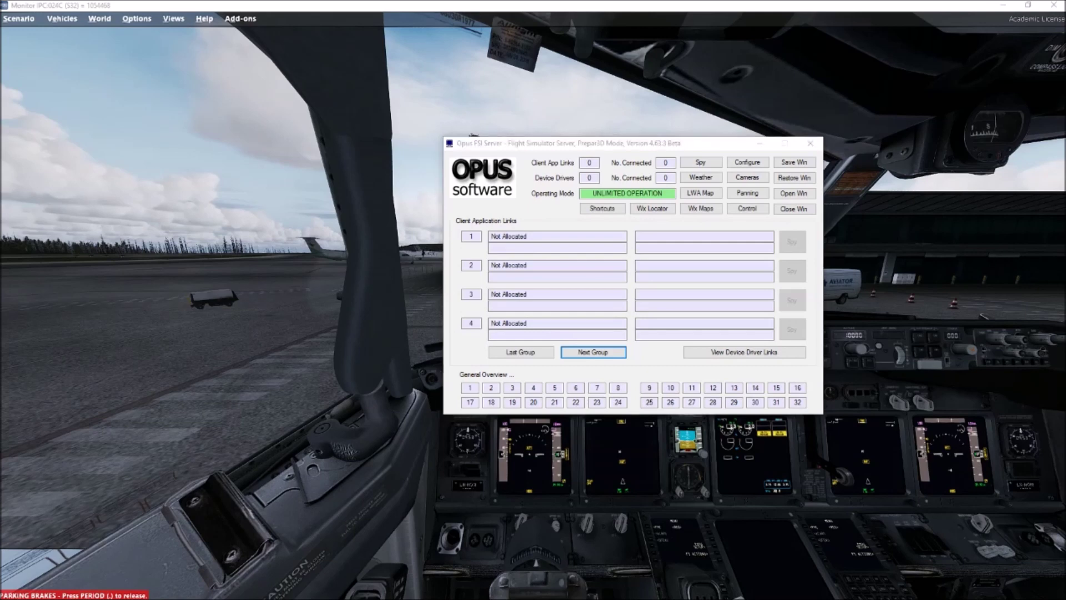
{"action": "left_click", "coordinate": [432, 416]}
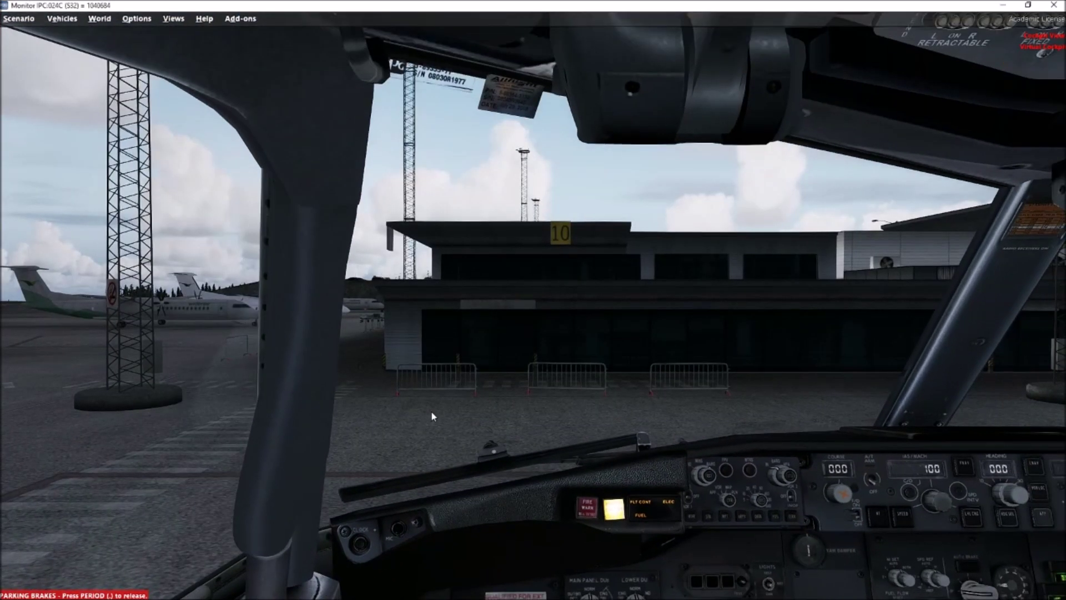